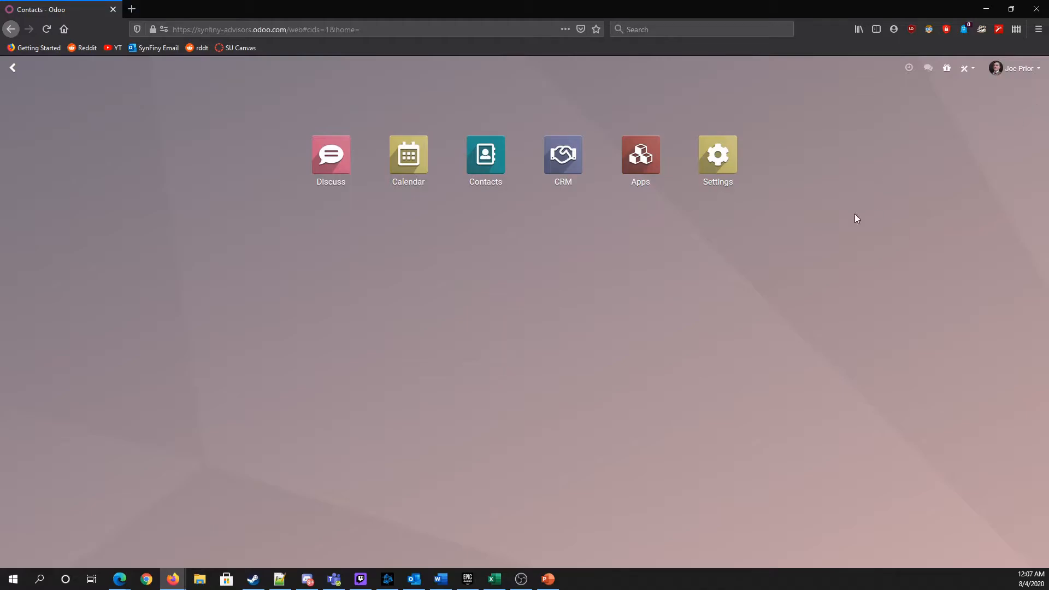
click(1035, 70)
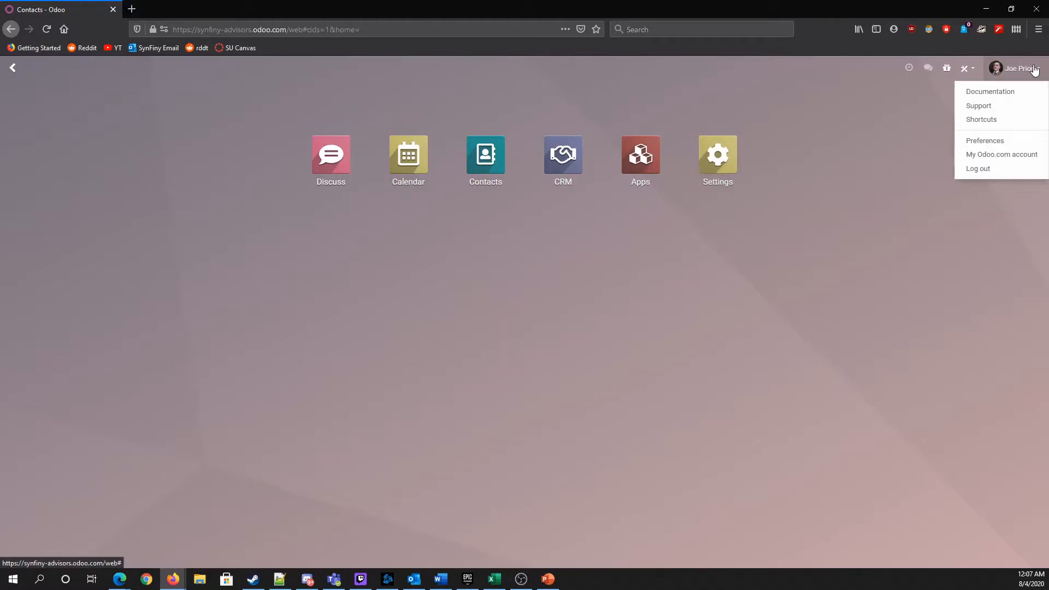
click(878, 235)
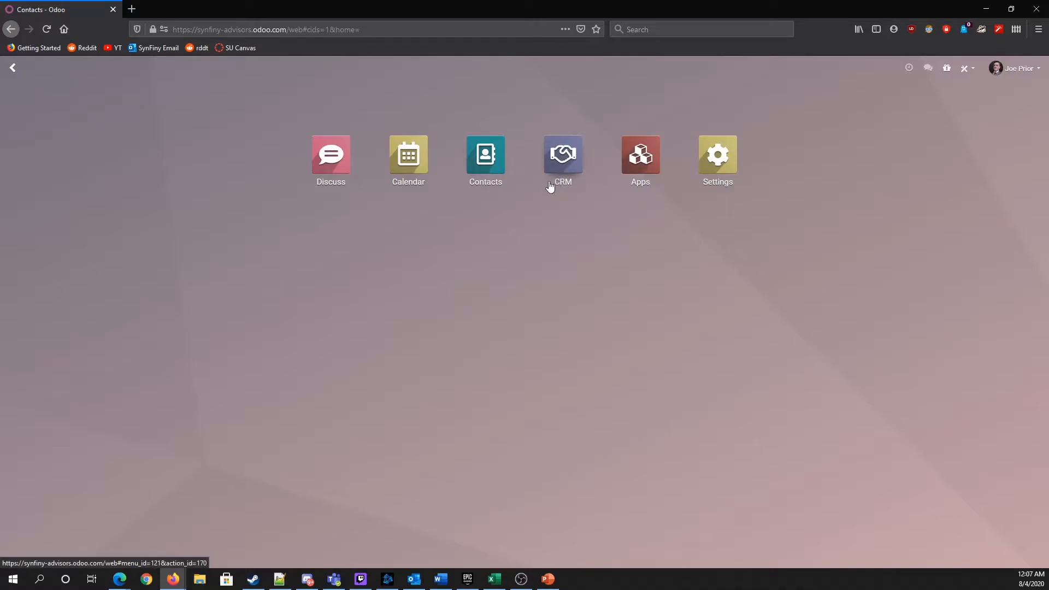
Step: Open the Contacts app and view the Senior Advisor's contact record along with the actions available for it
click(490, 158)
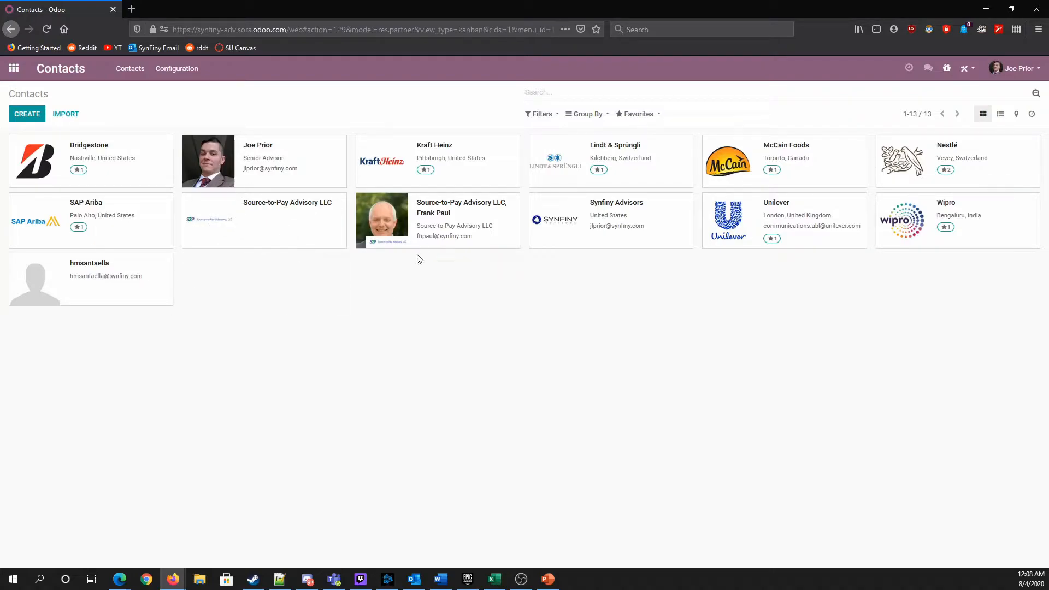
click(312, 176)
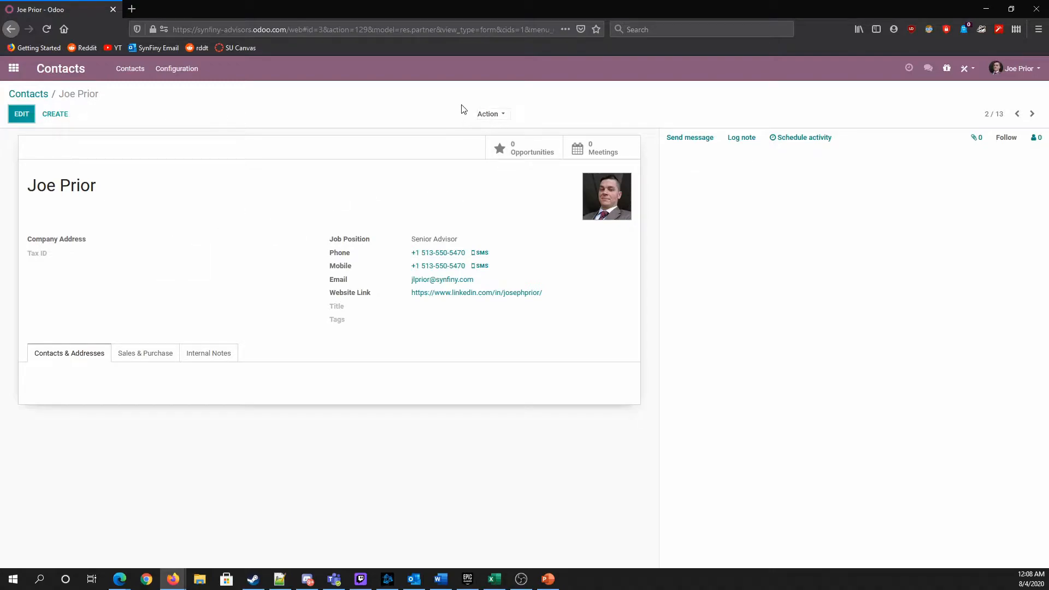
click(503, 117)
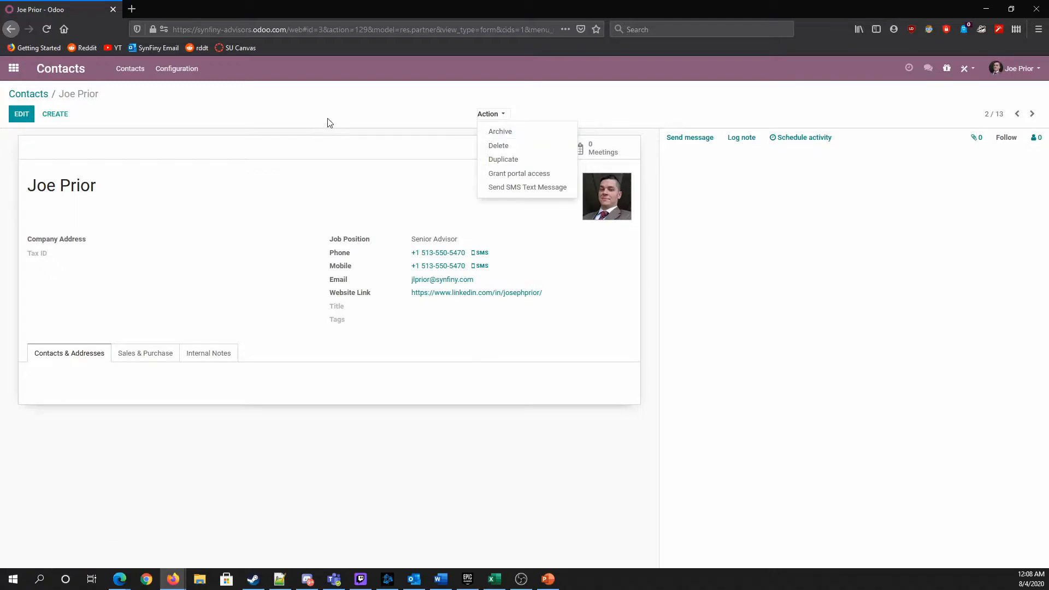
Step: Look at the Senior Advisor's edit form and a blank new contact form, and return to the contacts overview
click(24, 120)
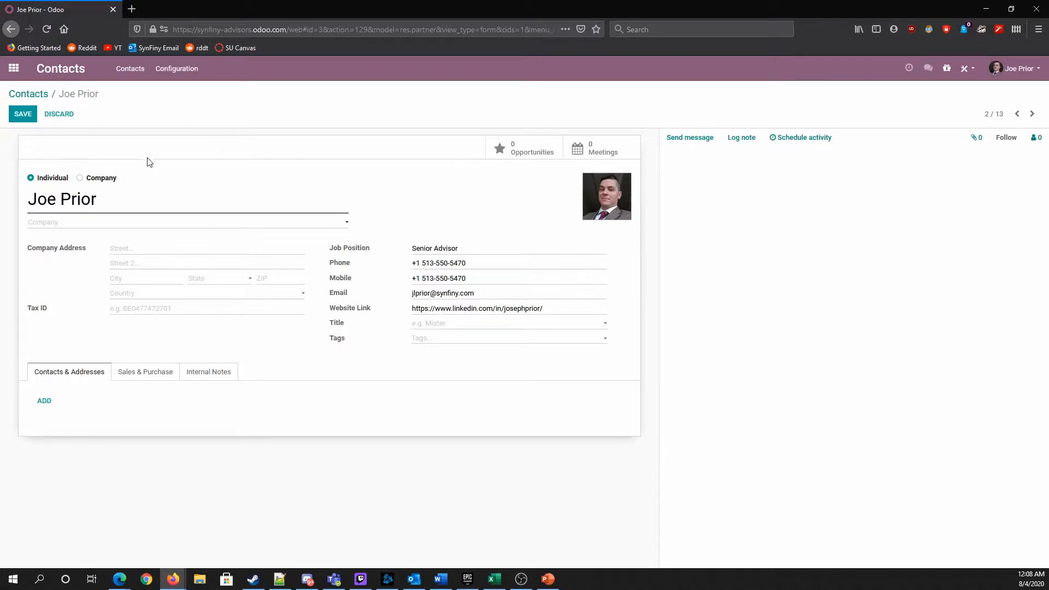
click(23, 114)
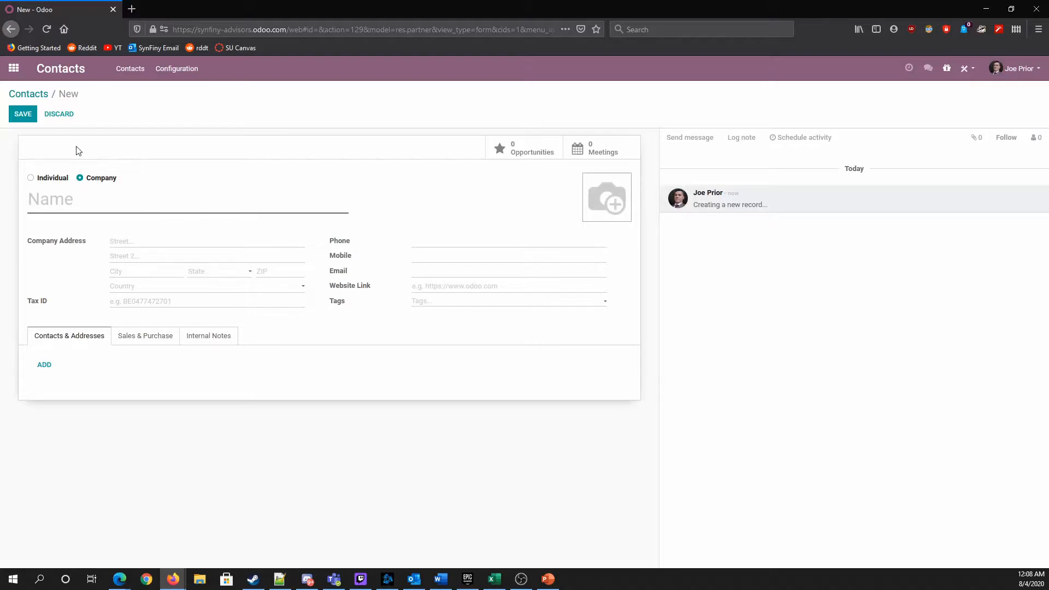
click(29, 93)
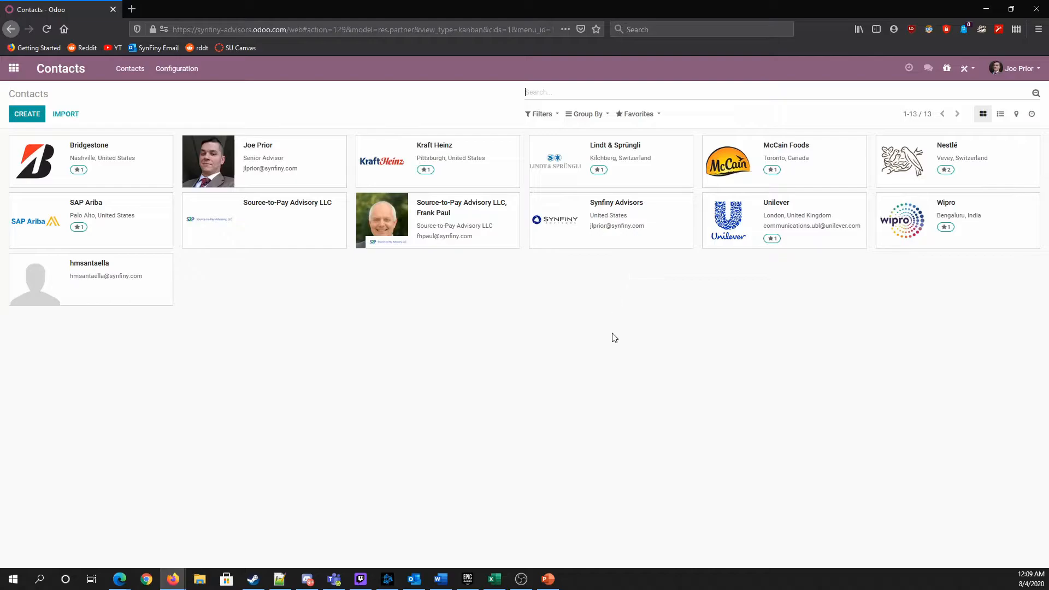
Step: Open the Synfiny Advisors contact for editing and look up the company's phone and email on its website in Edge
click(605, 246)
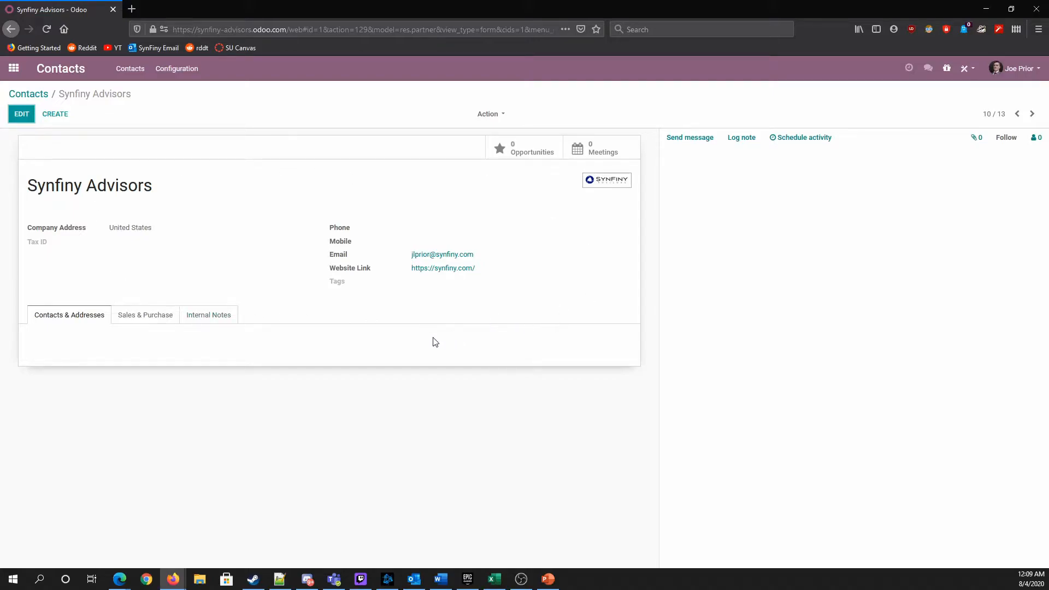
click(28, 119)
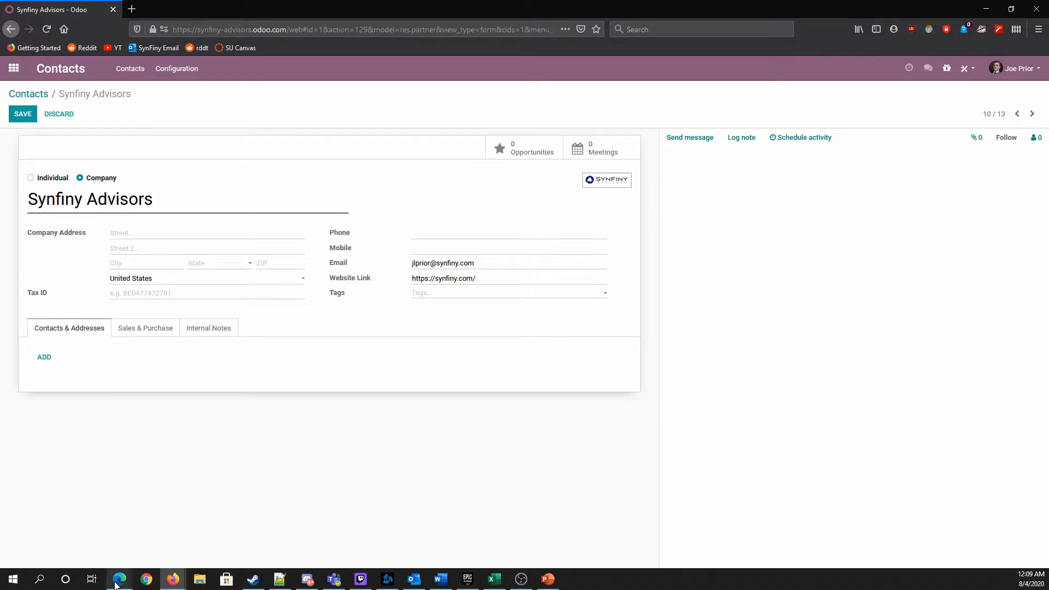
mouse_move(116, 585)
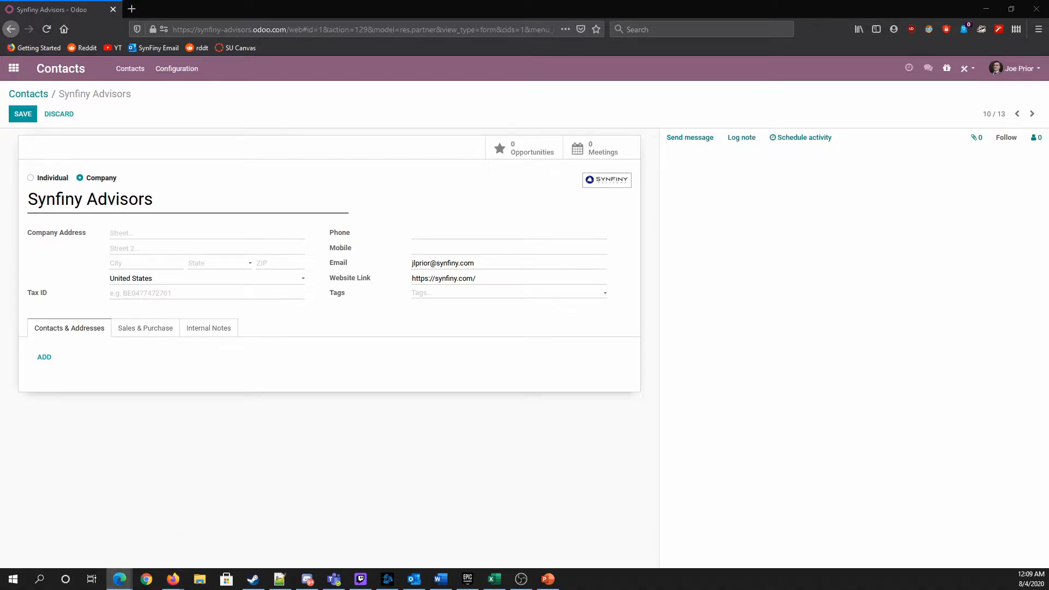
drag(466, 3, 283, 37)
scroll(583, 279, down, 5)
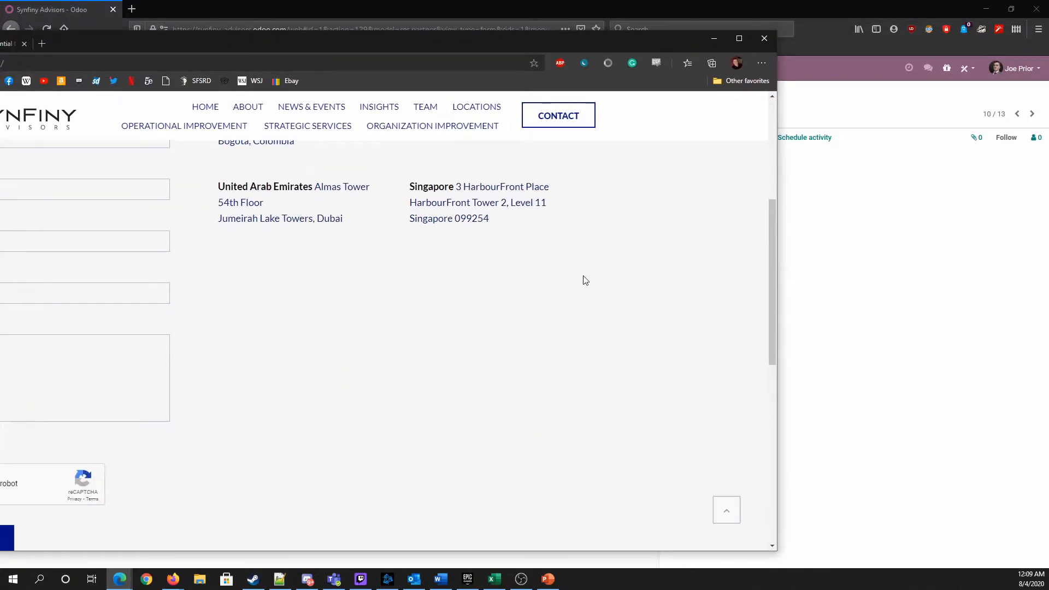
scroll(605, 282, down, 8)
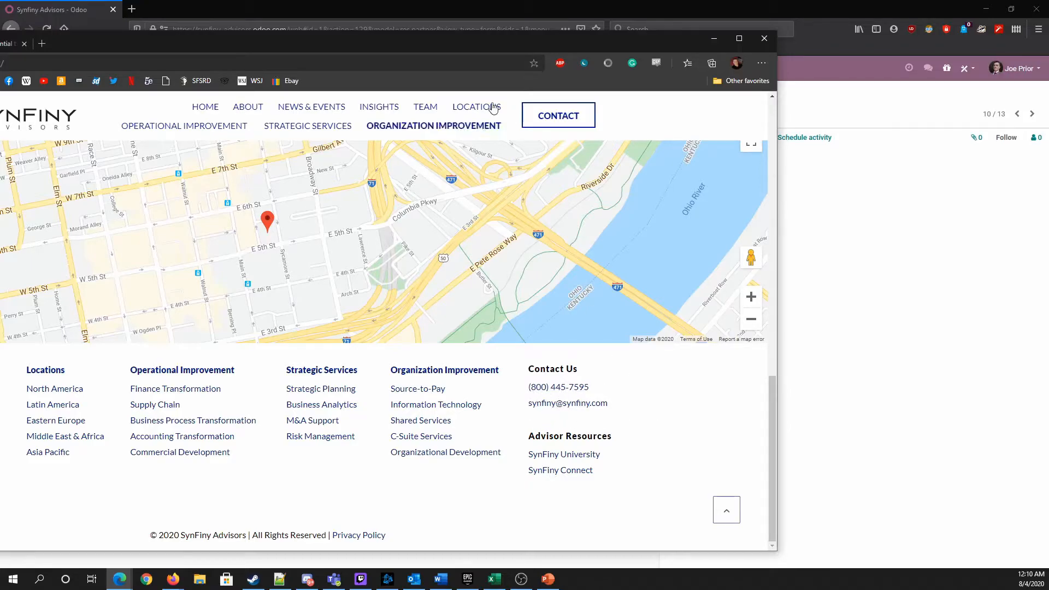
drag(582, 41, 0, 52)
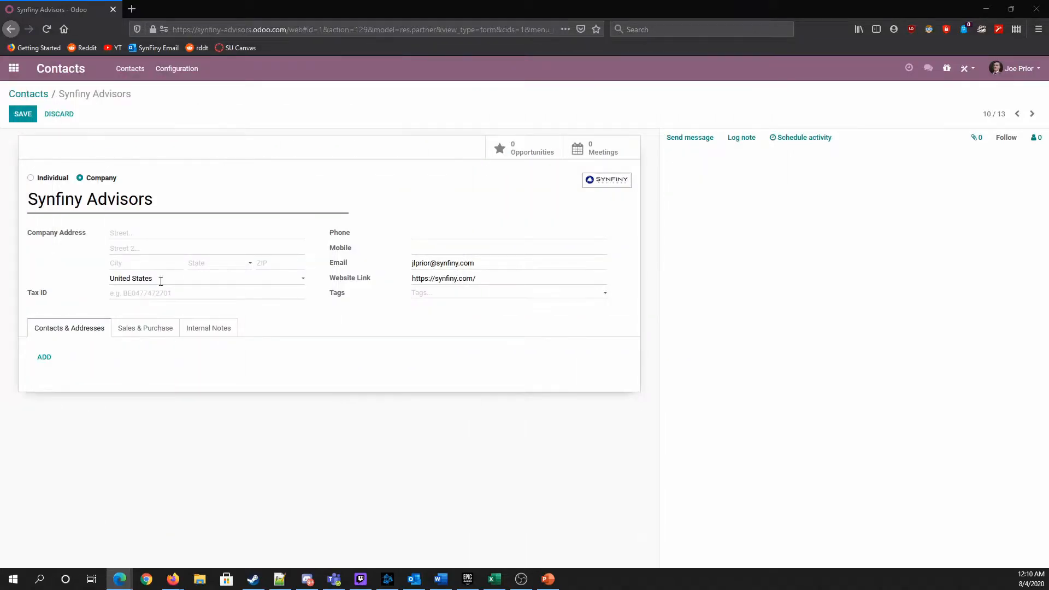
Step: Enter the company's general email address and phone number on the Synfiny Advisors contact and save the record
click(493, 268)
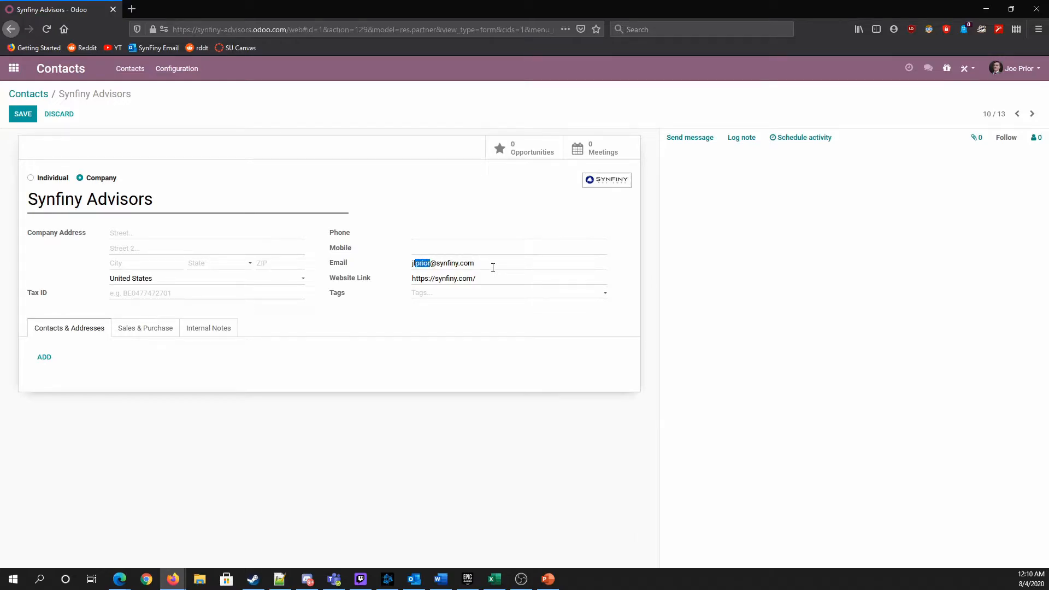
text(synfiny)
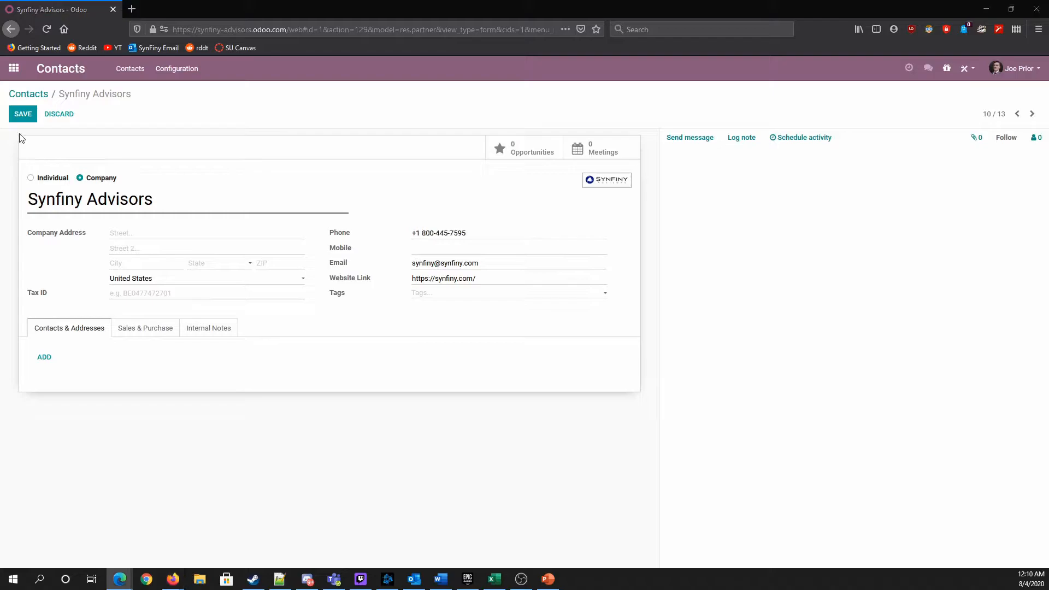
click(22, 116)
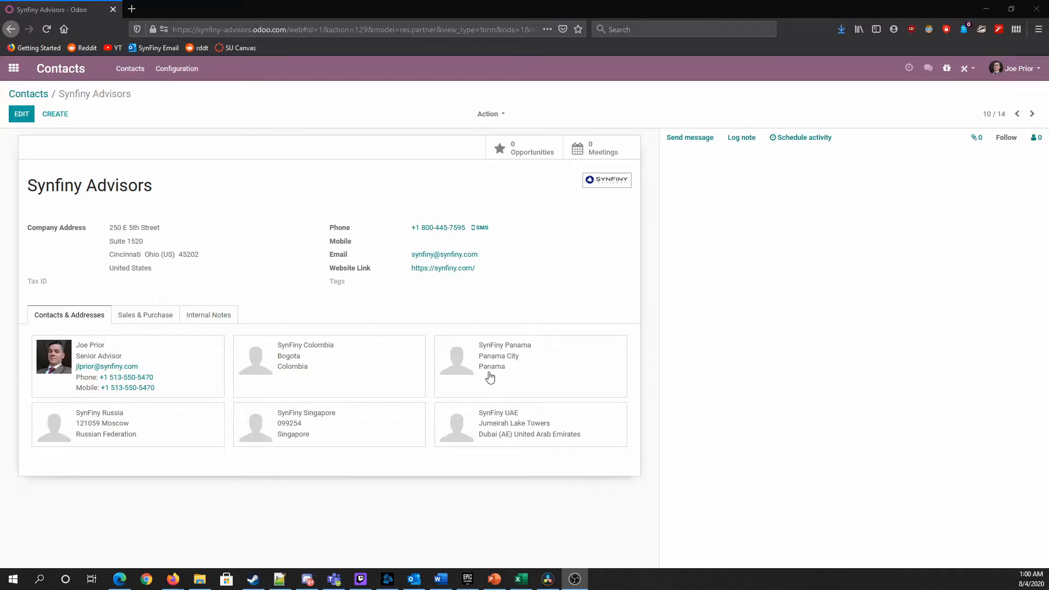
Step: View the SynFiny Singapore address and the Senior Advisor's contact card under Synfiny Advisors, and return to the contacts overview
click(296, 424)
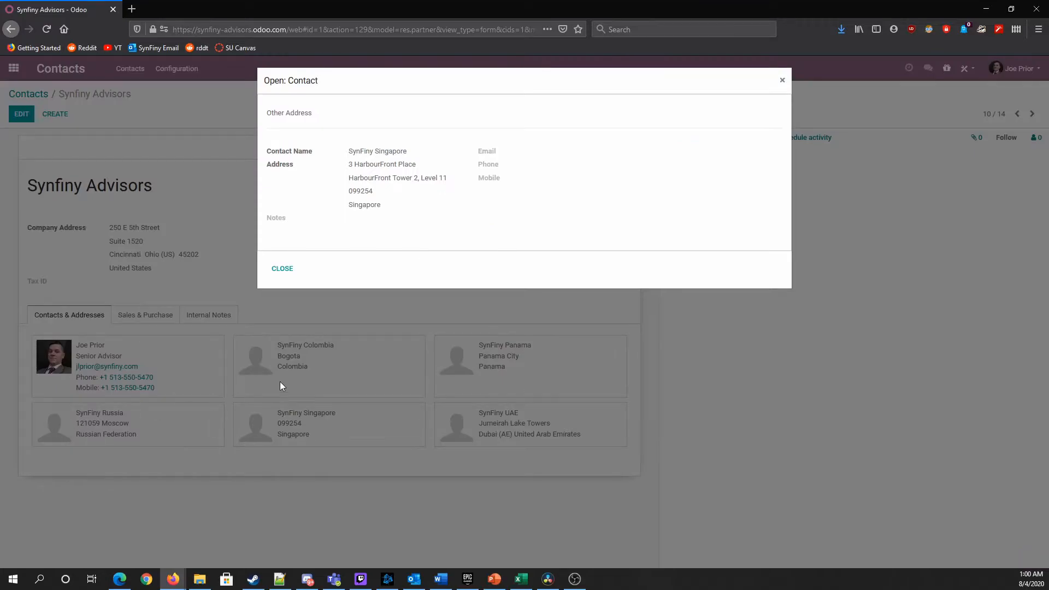
click(783, 79)
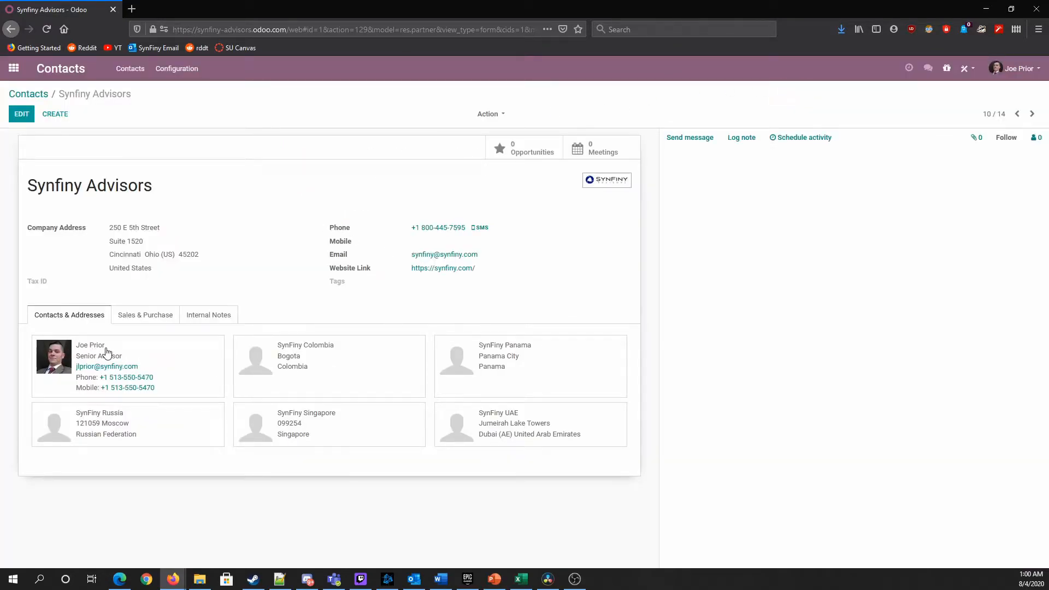
click(189, 358)
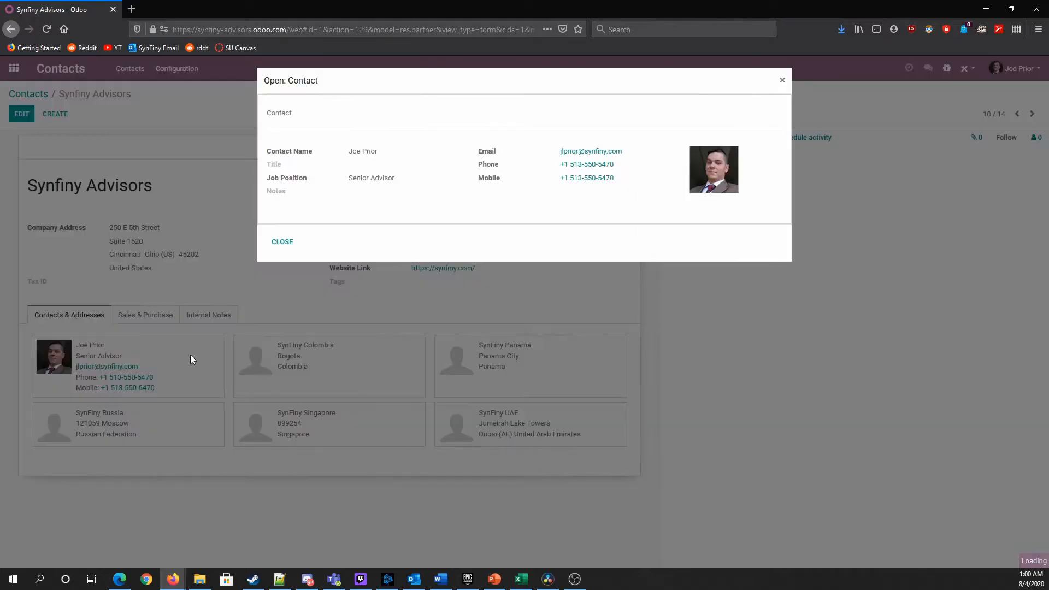
click(282, 241)
click(28, 94)
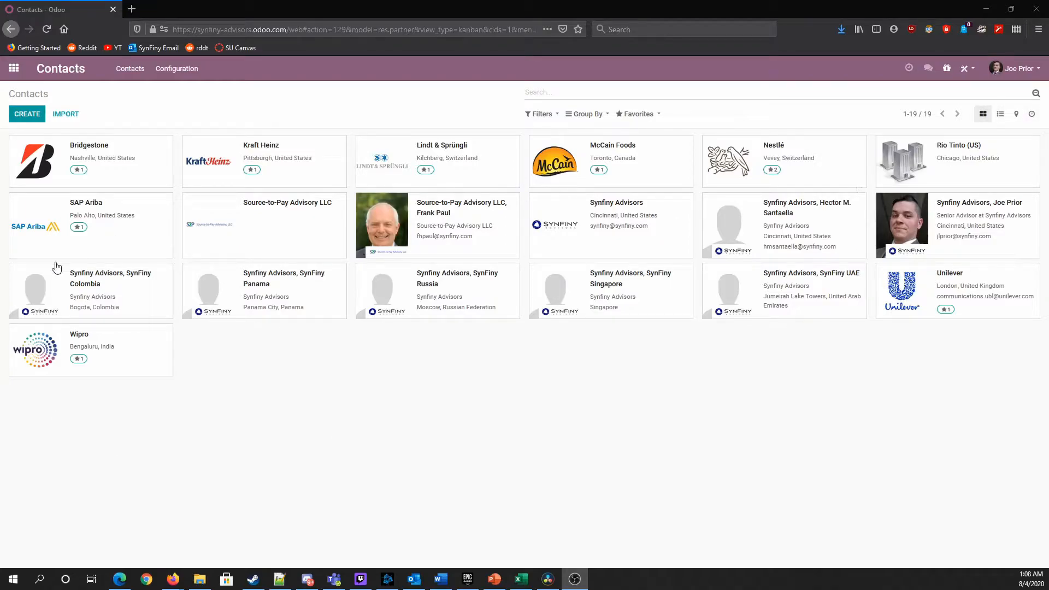
Step: Show the contacts as a list sorted by name in descending order
click(1001, 113)
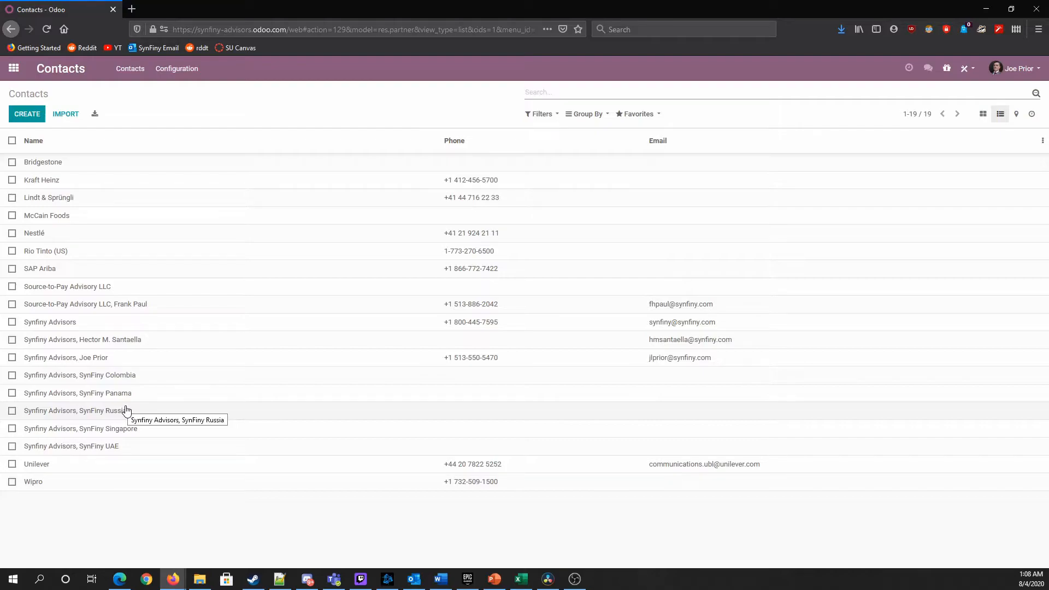
click(61, 139)
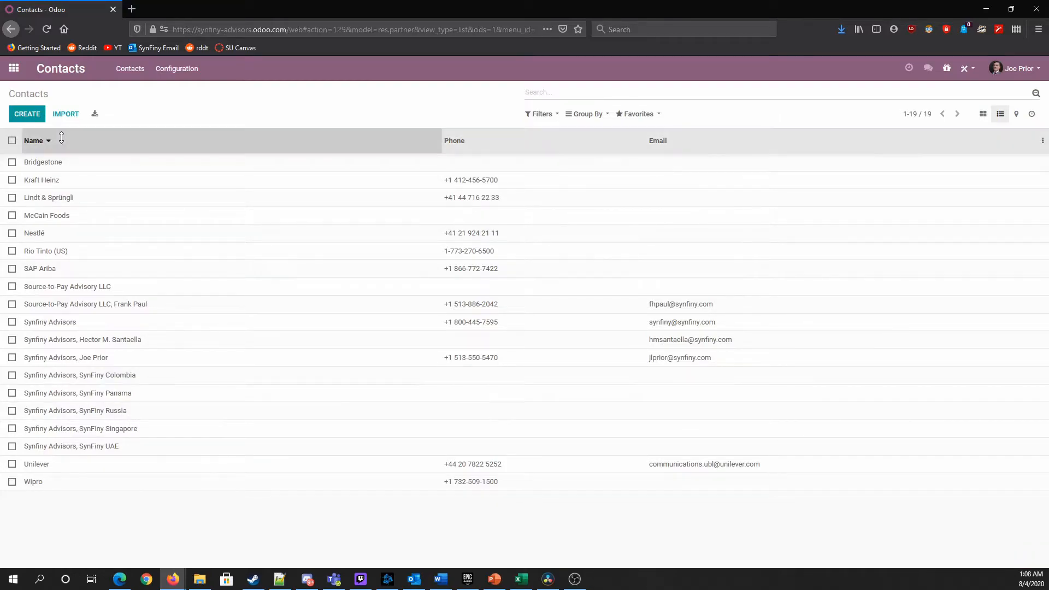
click(61, 138)
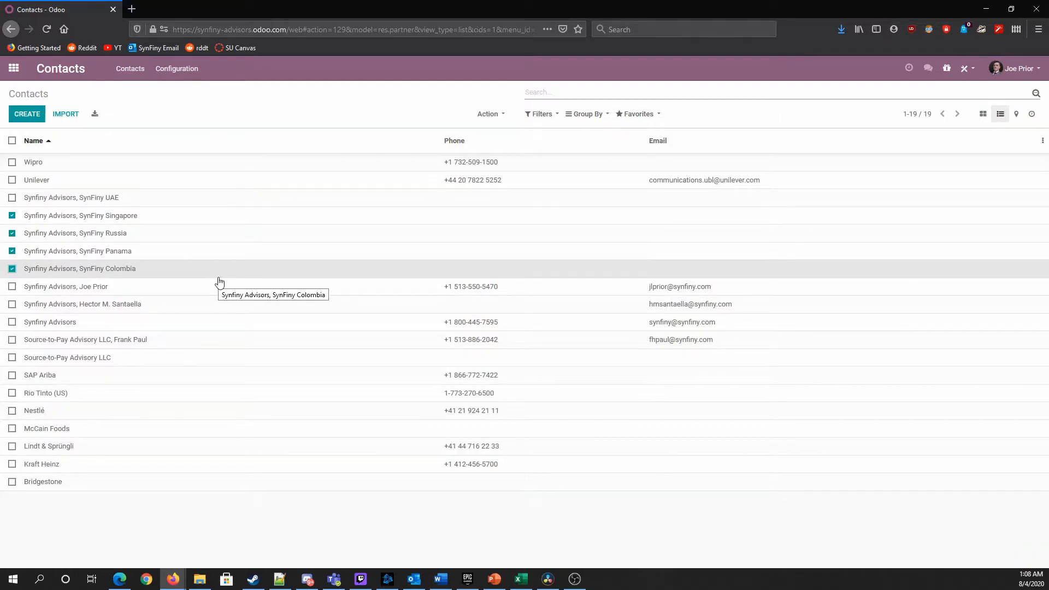
Step: Select the SynFiny Singapore, Russia, Panama and Colombia contacts and view the bulk actions available for them
click(499, 116)
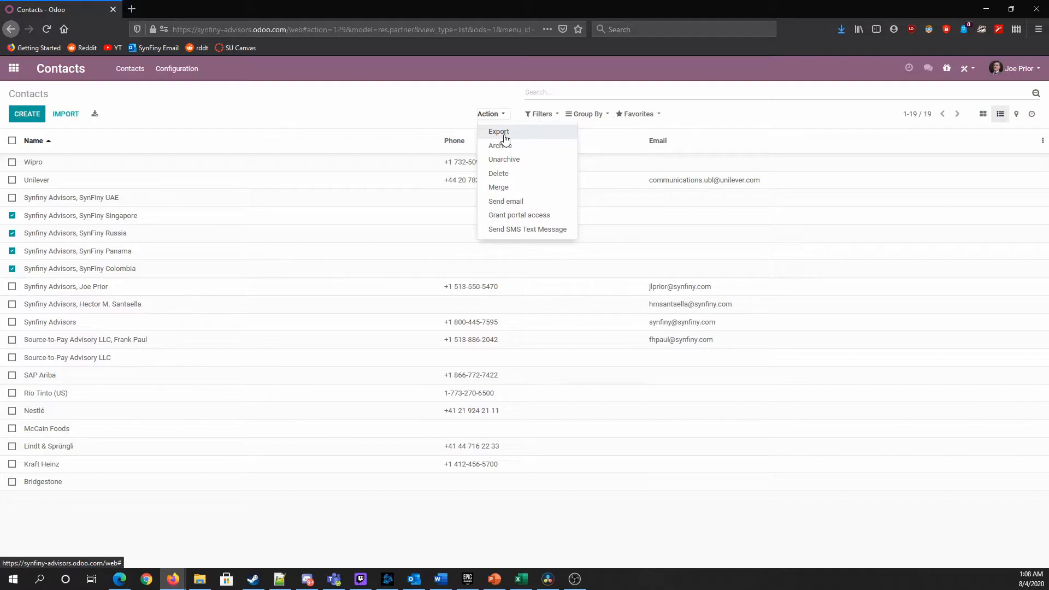
click(333, 135)
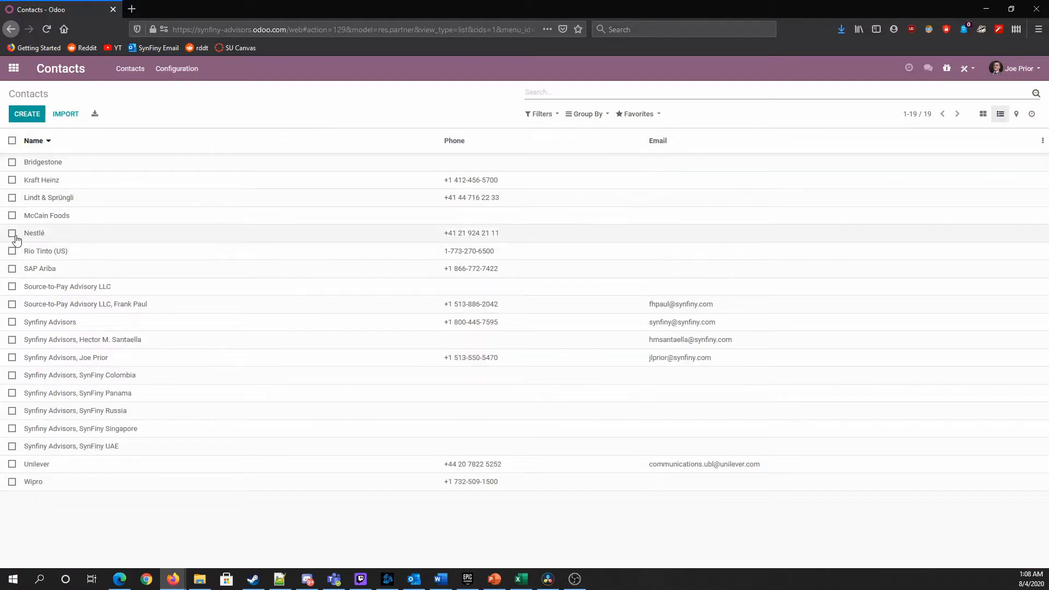
Step: Filter the contact list to Companies and, separately, to Individuals, clearing each filter after viewing it
click(549, 114)
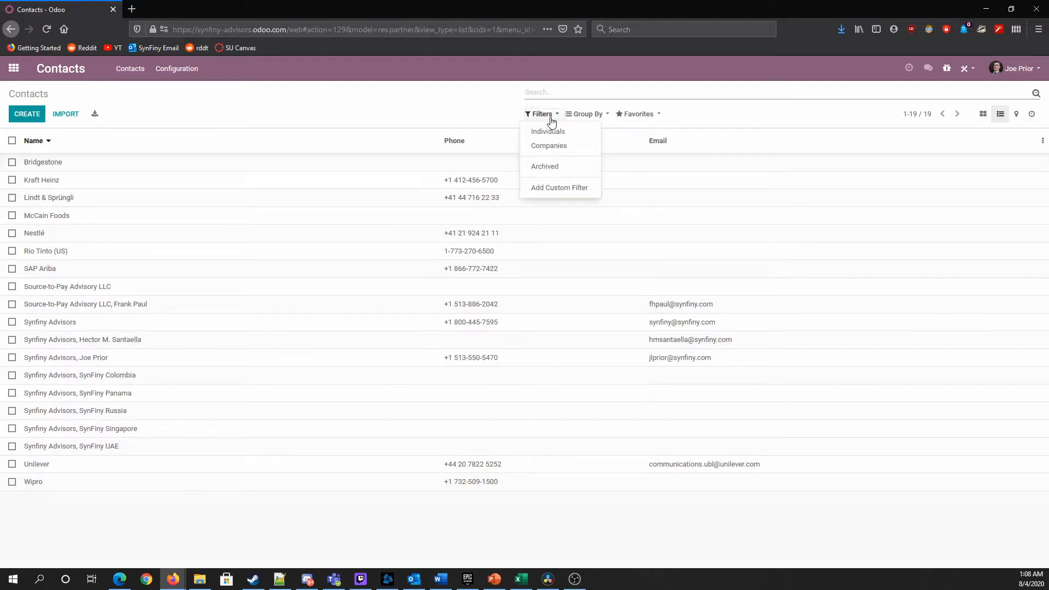
click(565, 145)
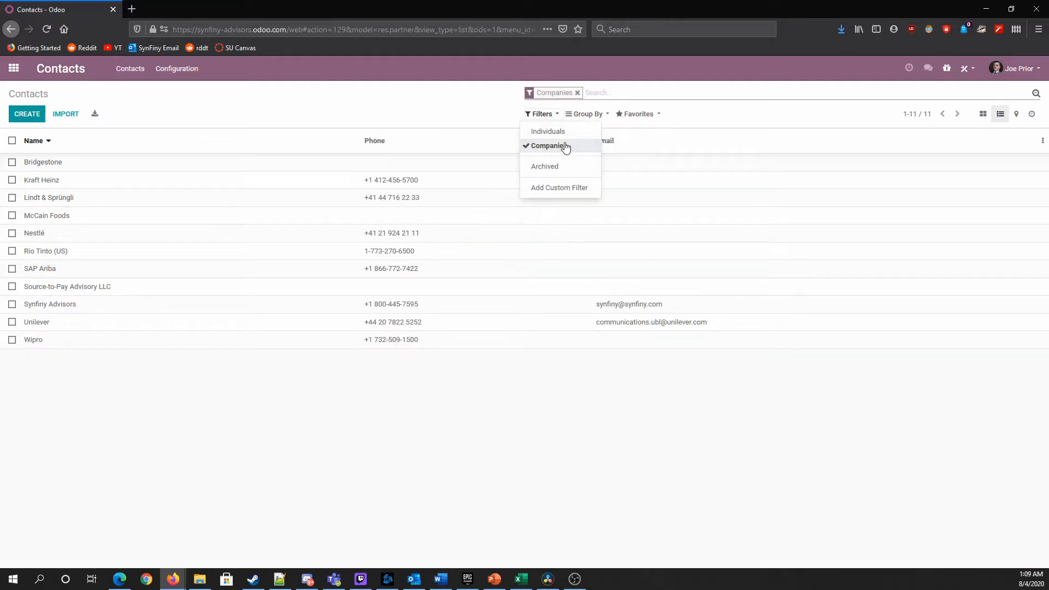
click(565, 146)
click(556, 132)
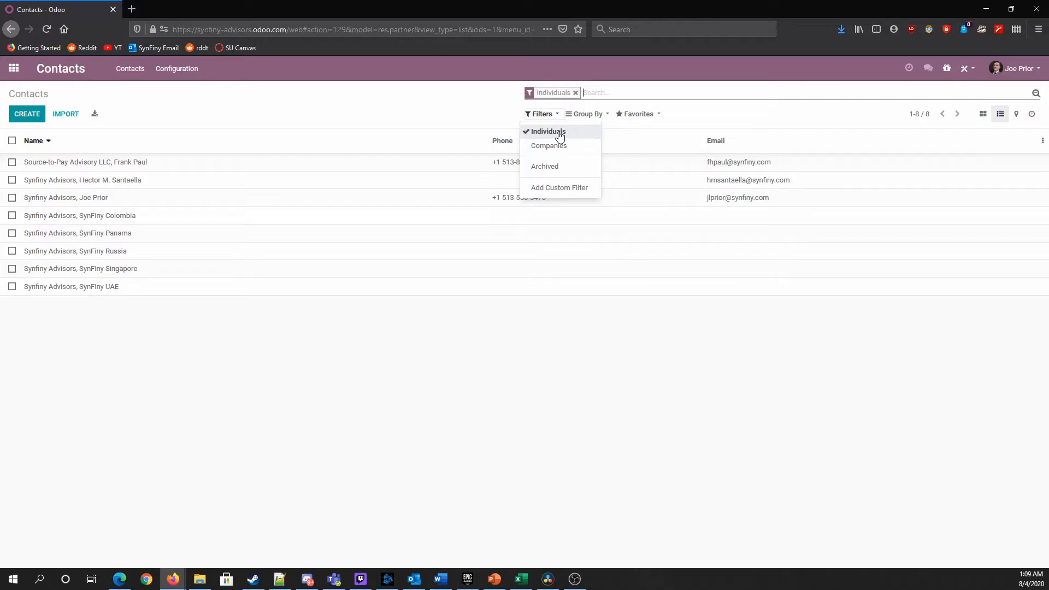
click(556, 132)
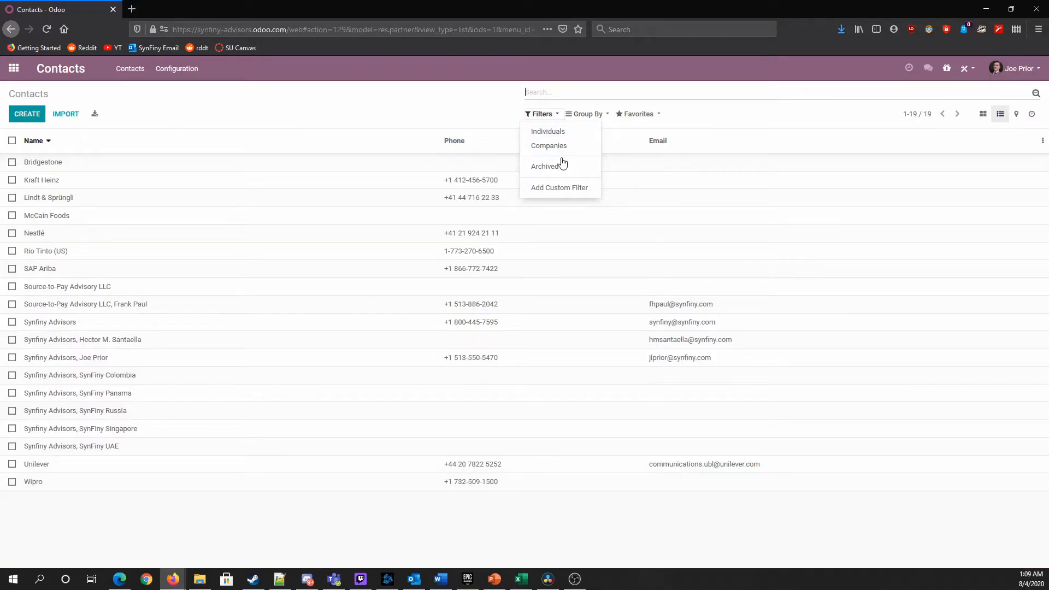
Step: Group the contact list by Country and remove the grouping again
click(589, 118)
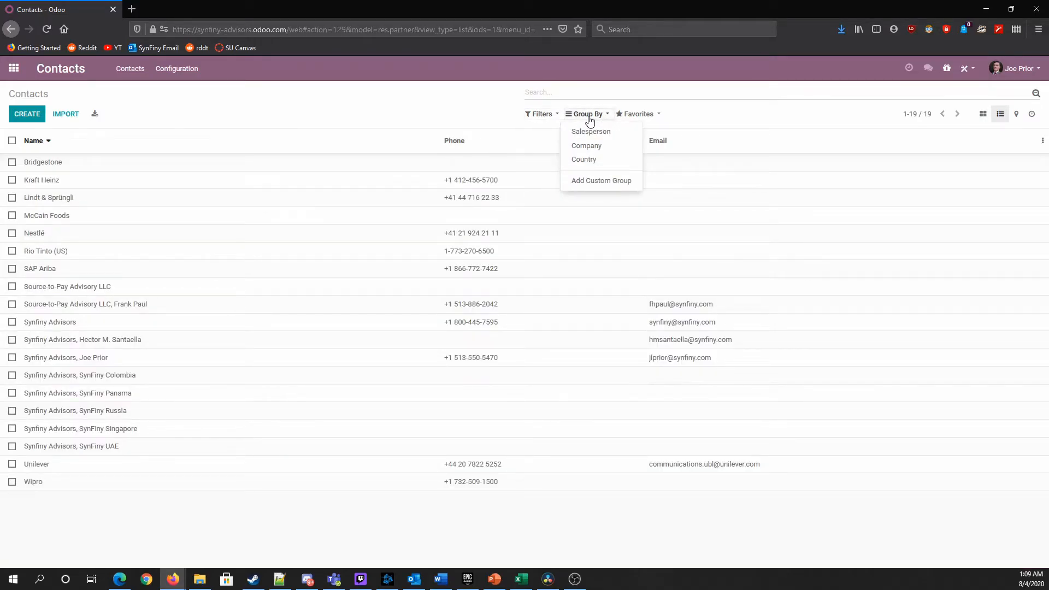
click(591, 159)
click(605, 161)
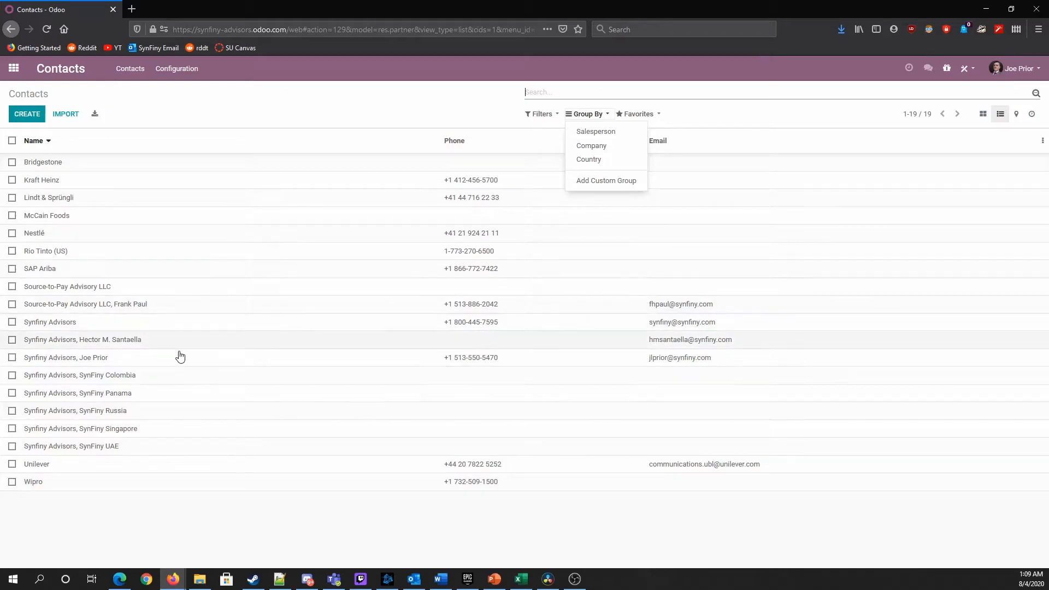
Step: Sort the contact list by email and view the contacts' locations on the world map
click(770, 144)
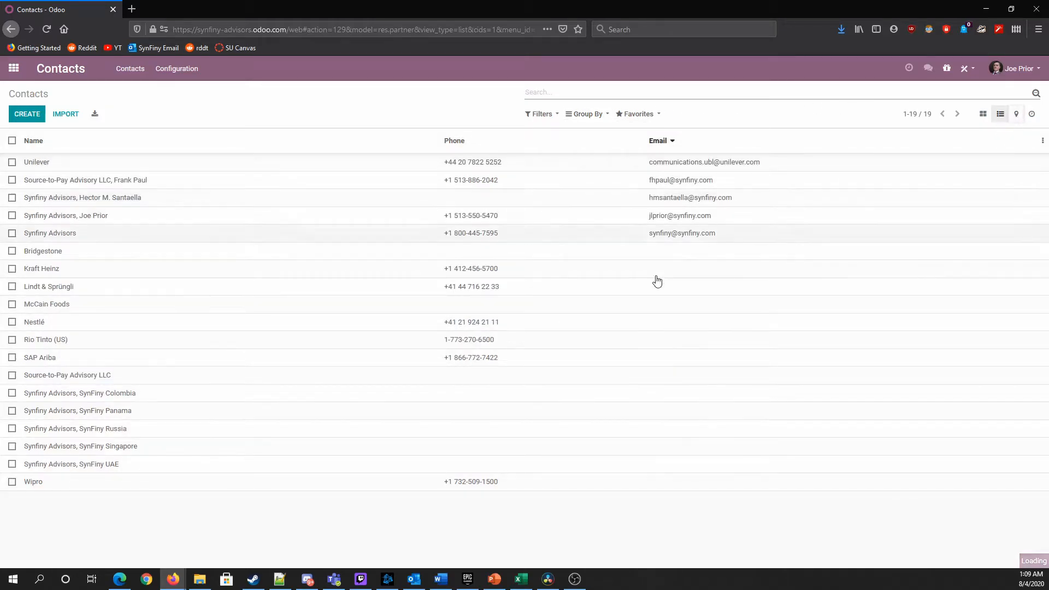
click(1016, 114)
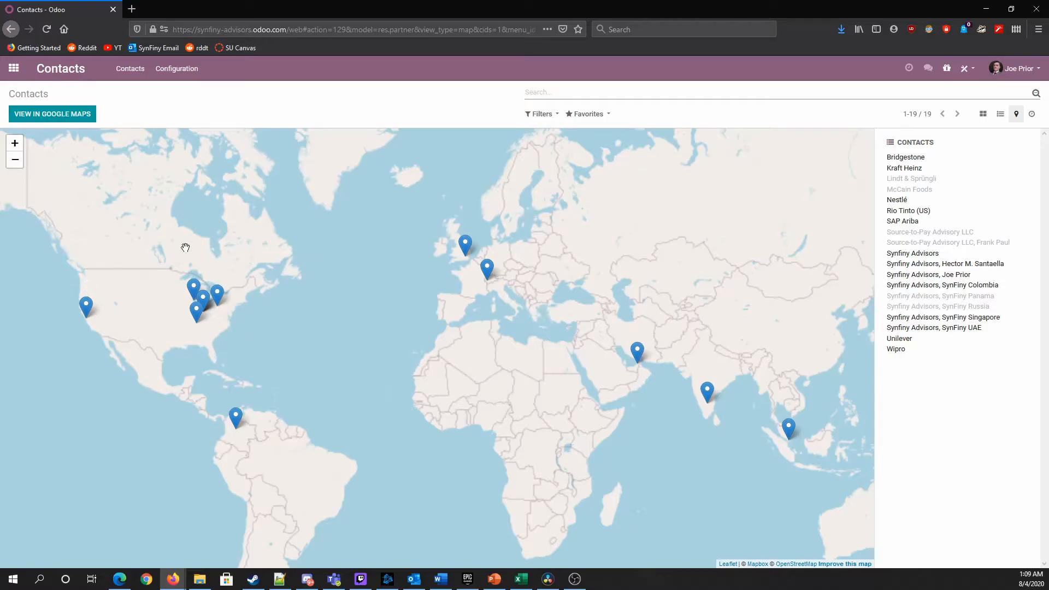
scroll(408, 303, down, 1)
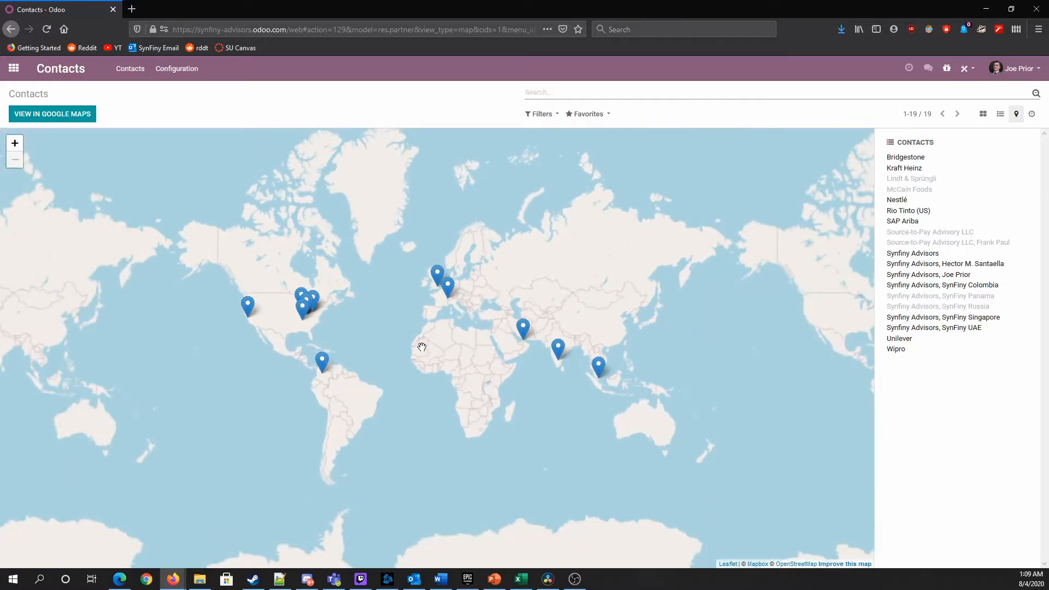
Step: Examine the contact pins on the map across Asia, the Middle East and Europe
scroll(563, 364, up, 2)
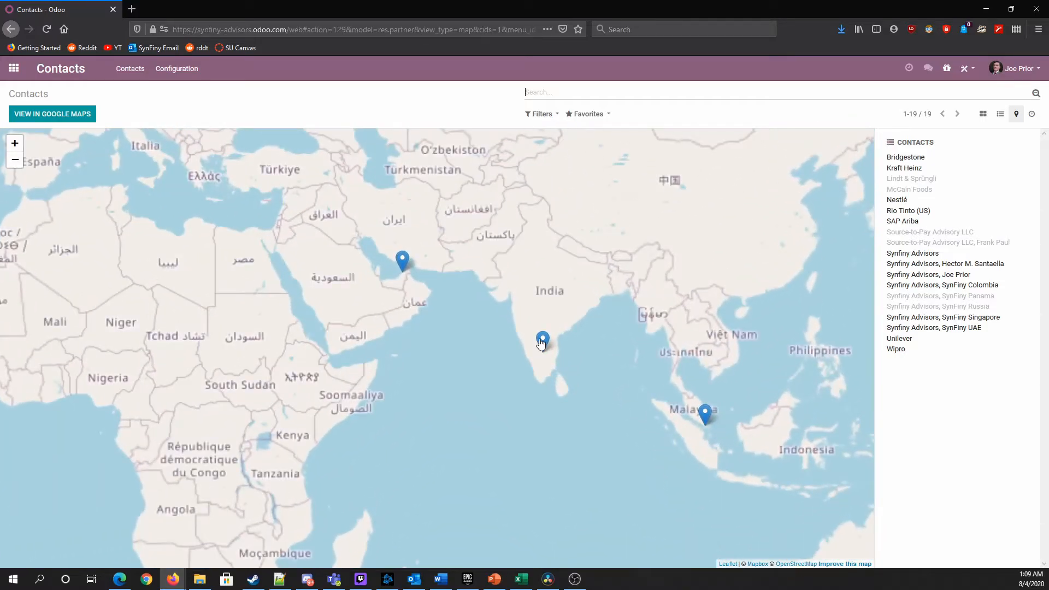
drag(188, 234, 405, 390)
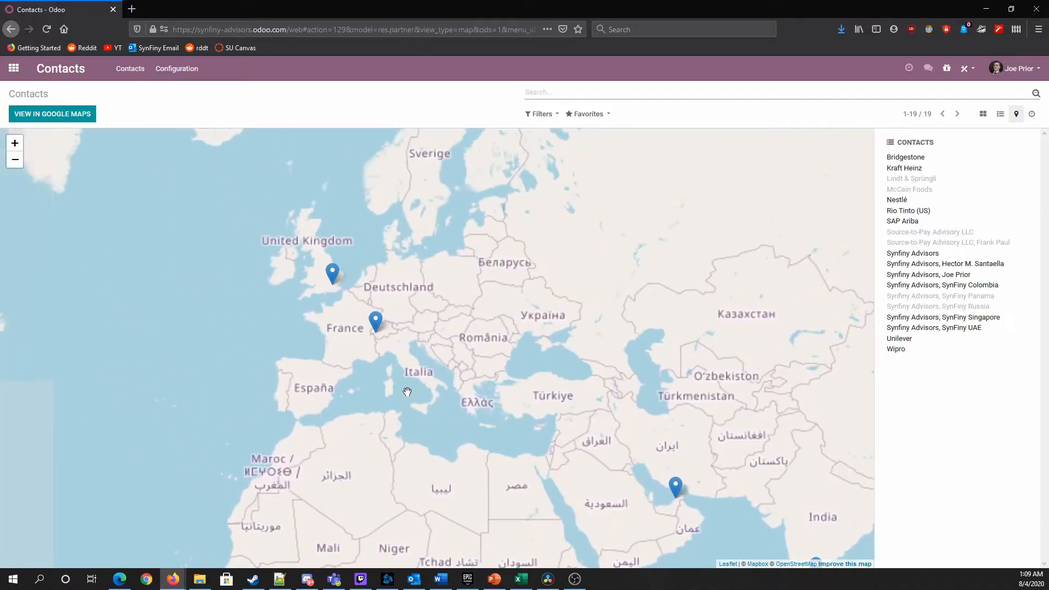
scroll(406, 389, down, 1)
drag(332, 426, 484, 332)
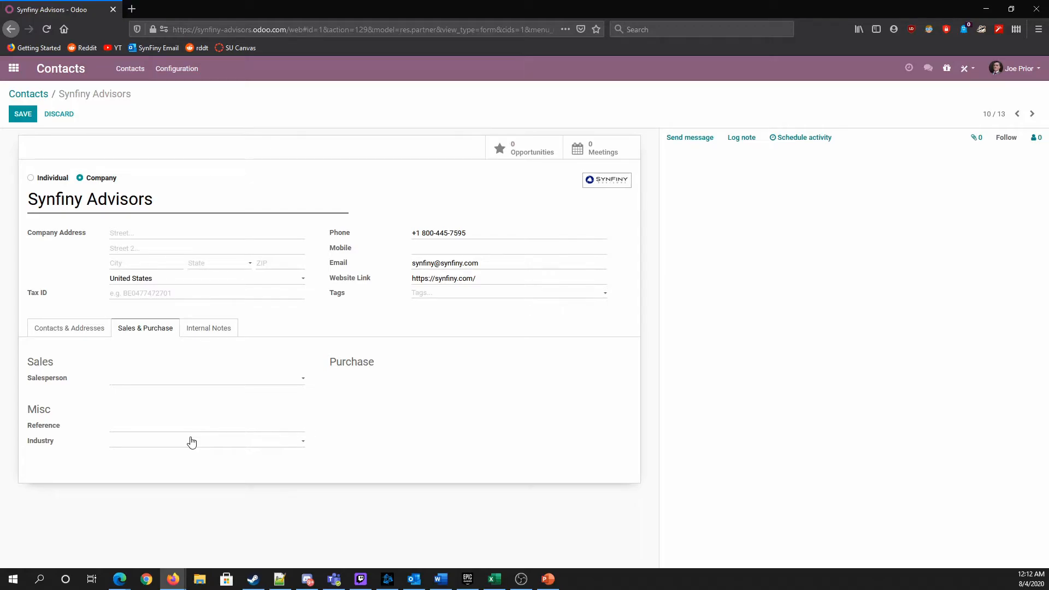
Step: View the internal notes section of the Synfiny Advisors contact and return to the contacts overview
click(203, 329)
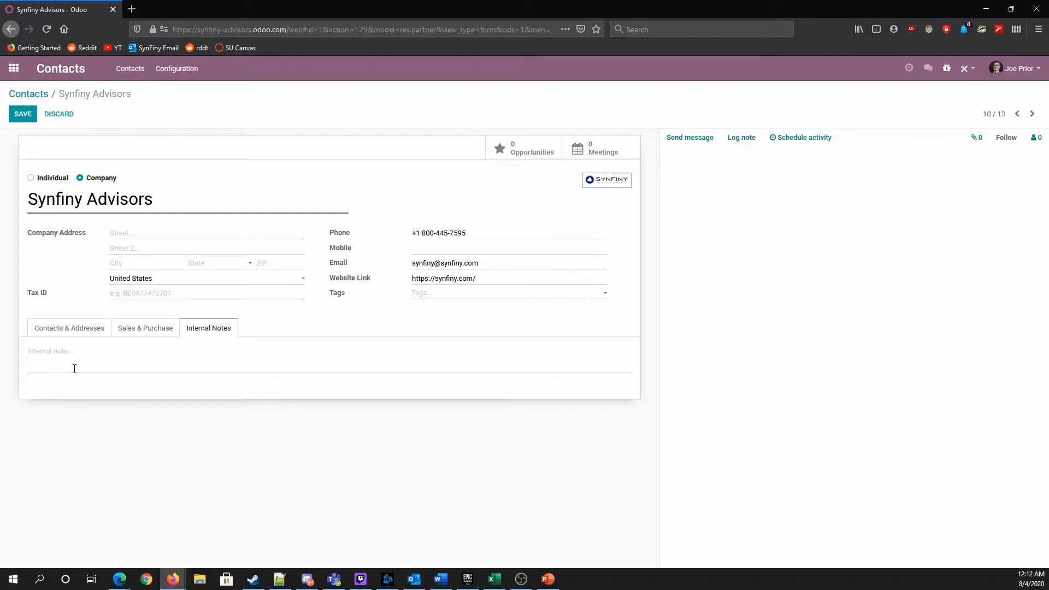
key(alt+Tab)
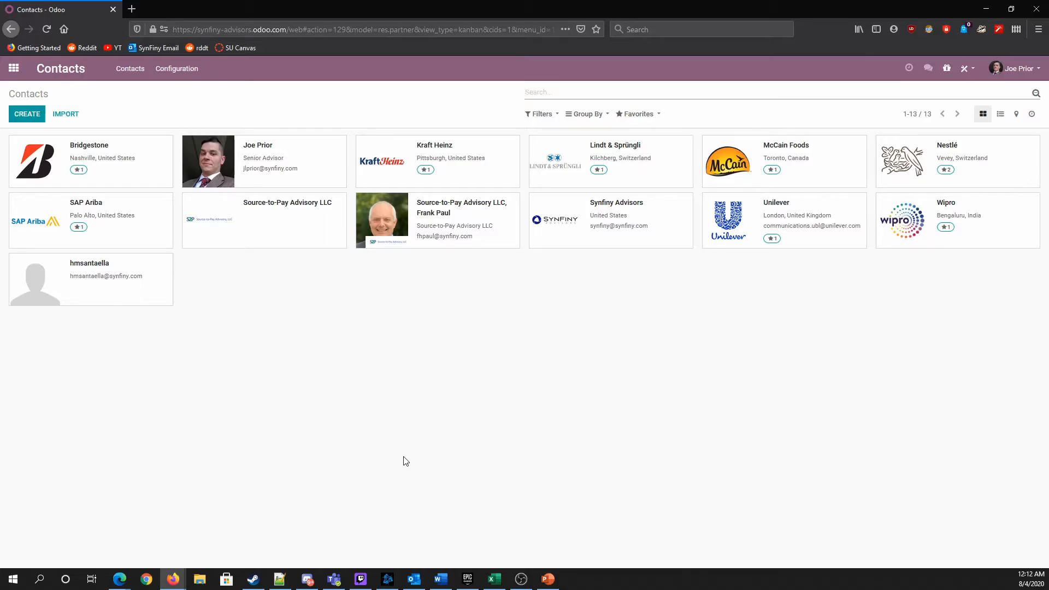
Step: Create a company contact named Test Contact and save it
click(30, 116)
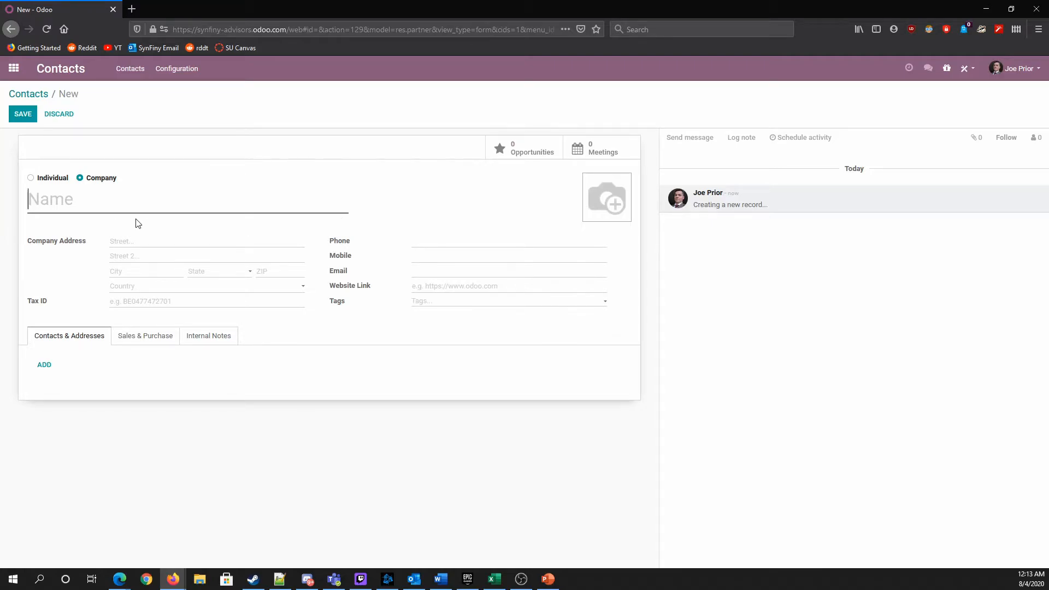
text(Test Contact)
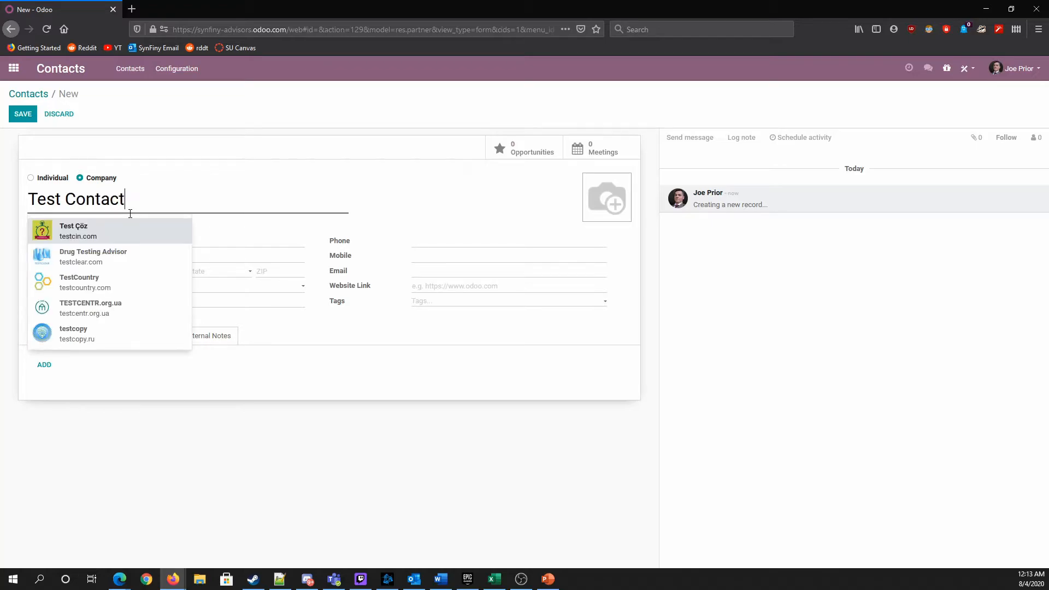
key(Escape)
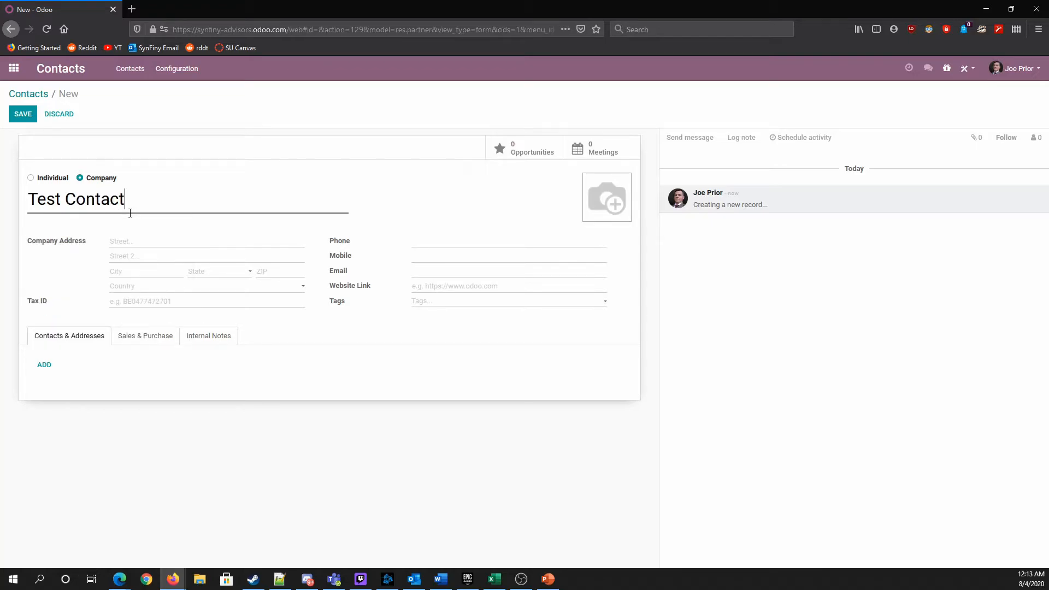
click(17, 116)
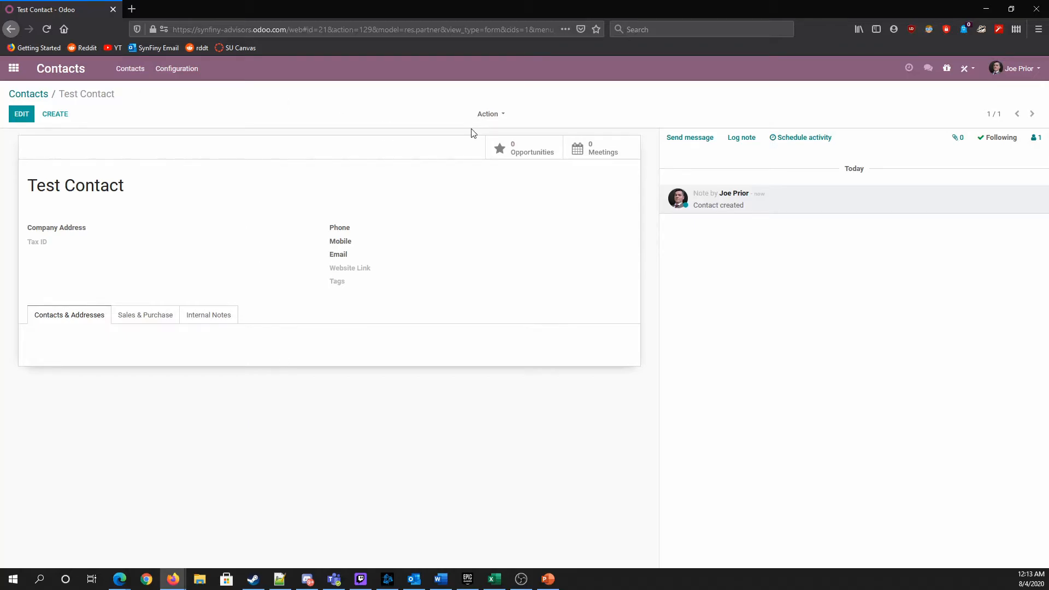
Step: Delete the Test Contact record
click(506, 114)
click(503, 145)
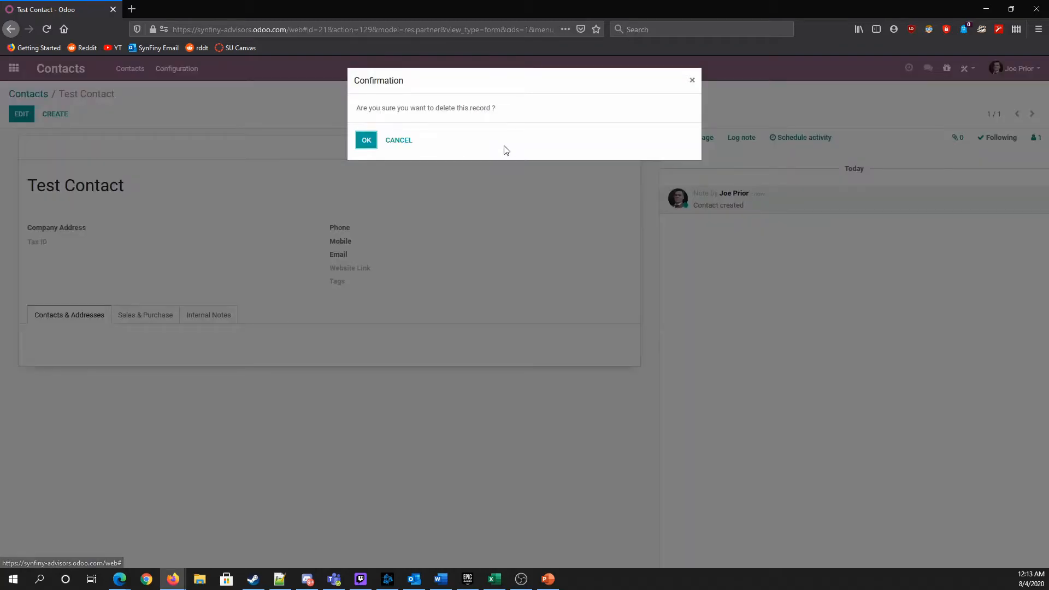
click(369, 140)
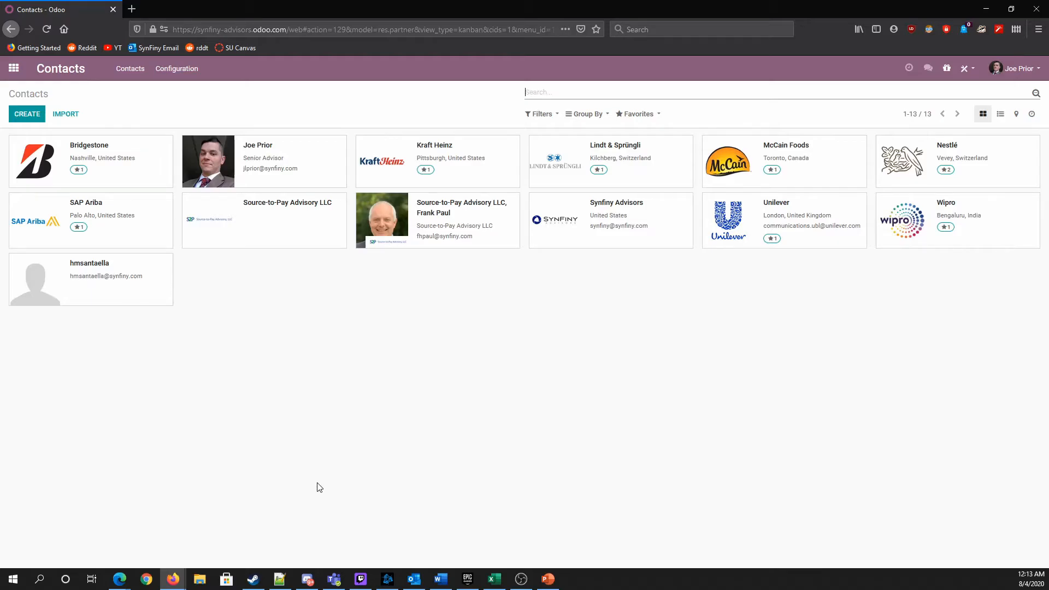
Step: View the contact import page, switch to Teams and review the columns of the PPPP Global Tracking workbook's Possibles sheet
click(66, 115)
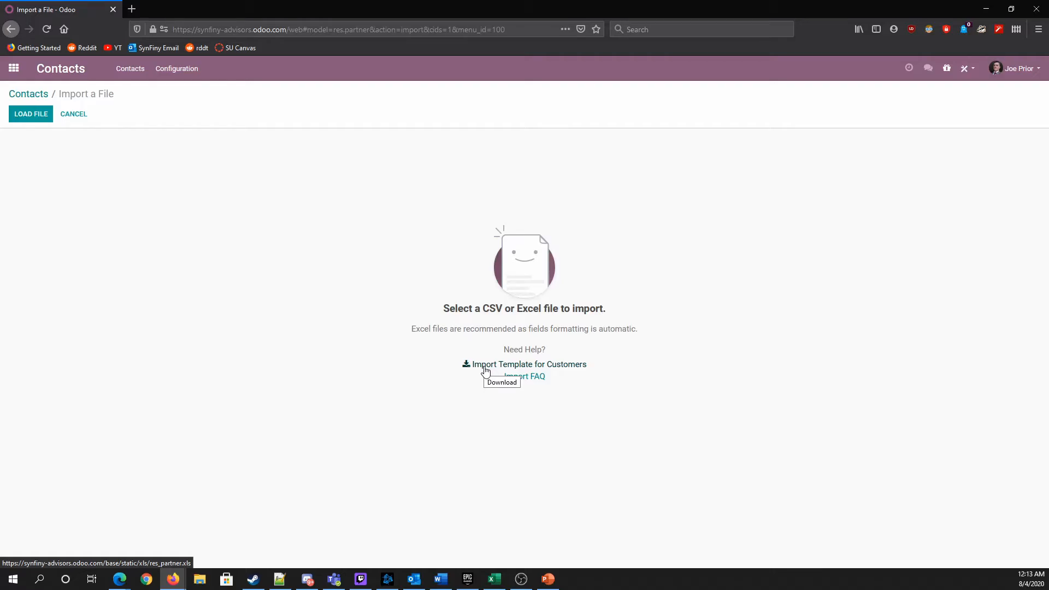
click(334, 579)
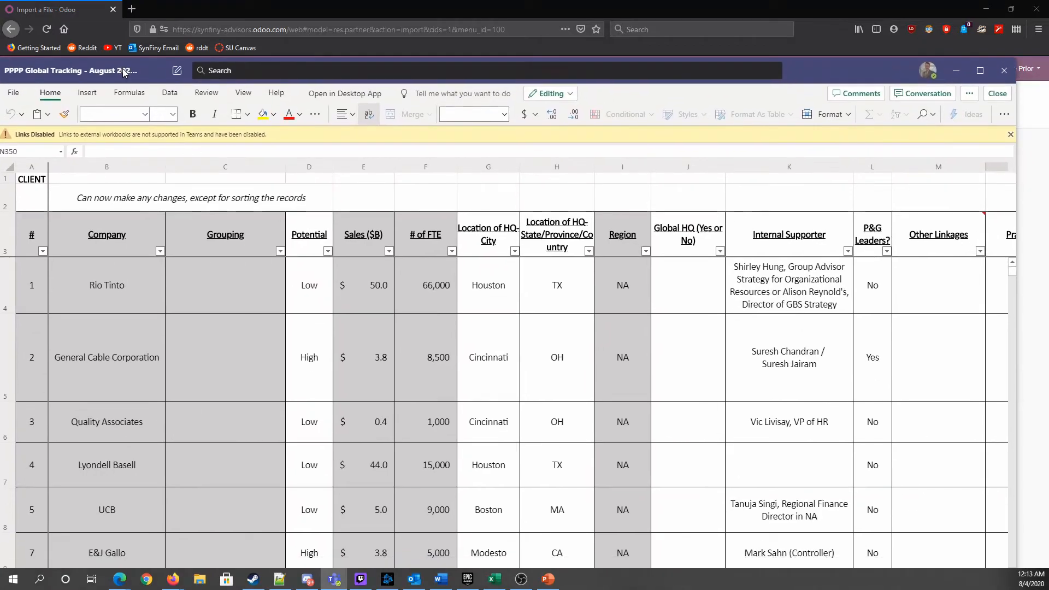
click(980, 70)
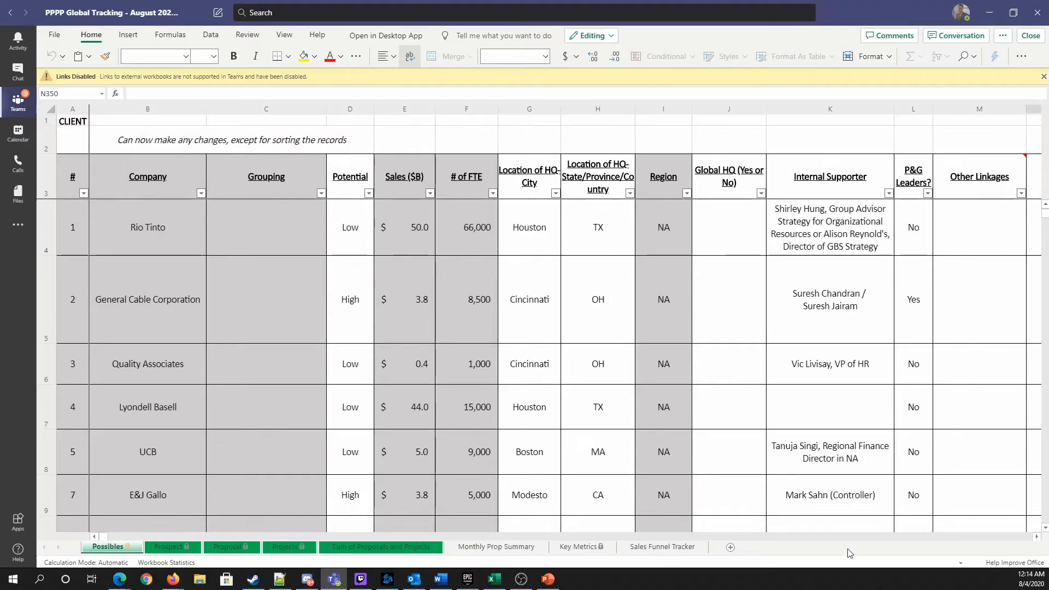
click(1038, 540)
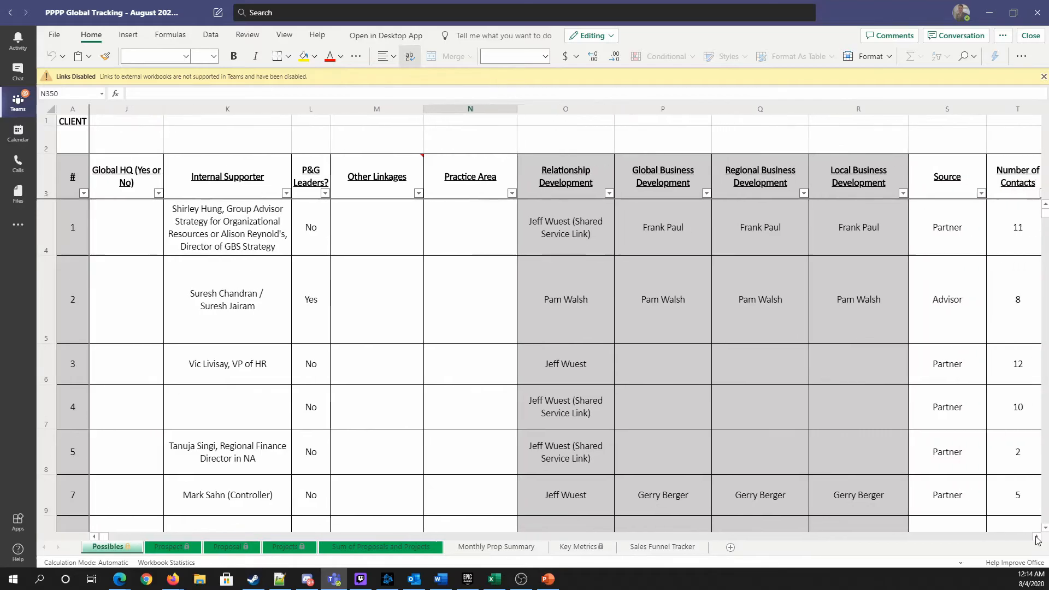
click(96, 538)
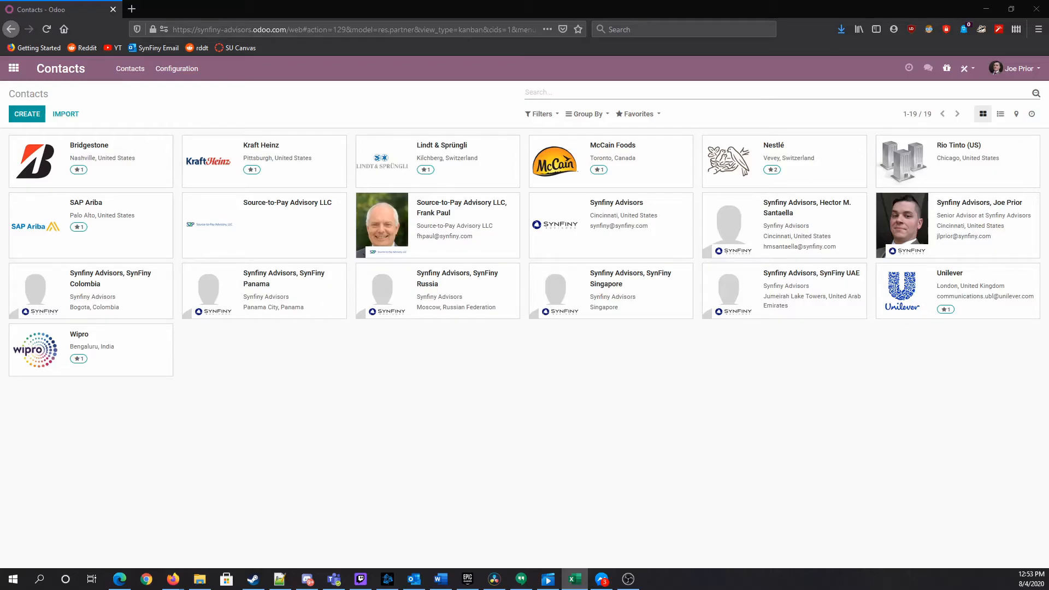
Step: Switch to Excel, examine the Book1 column headers for company address and contact details, and return to Odoo
click(575, 579)
click(604, 92)
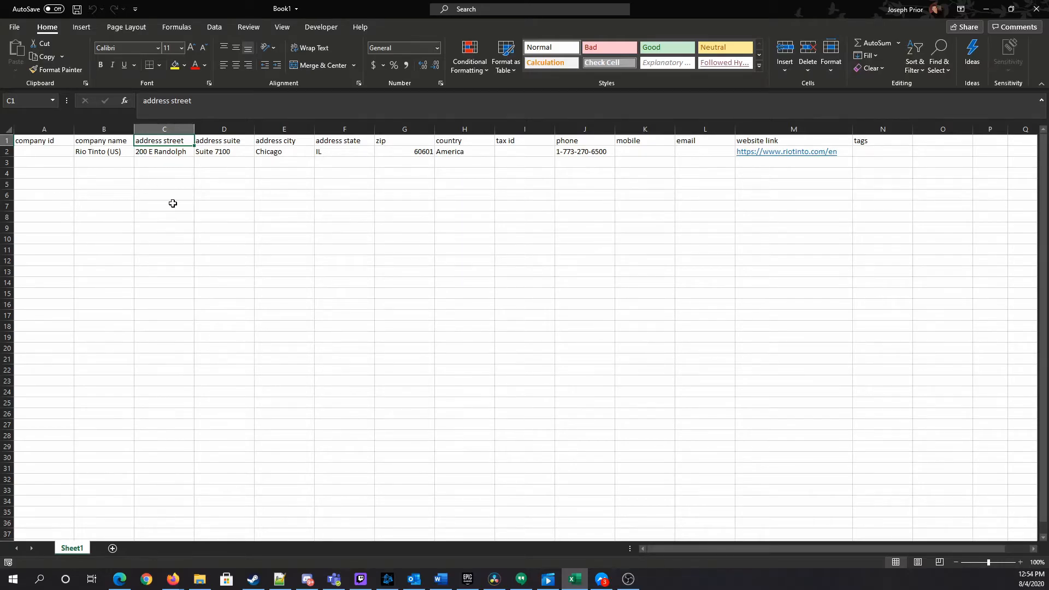
click(229, 143)
click(293, 148)
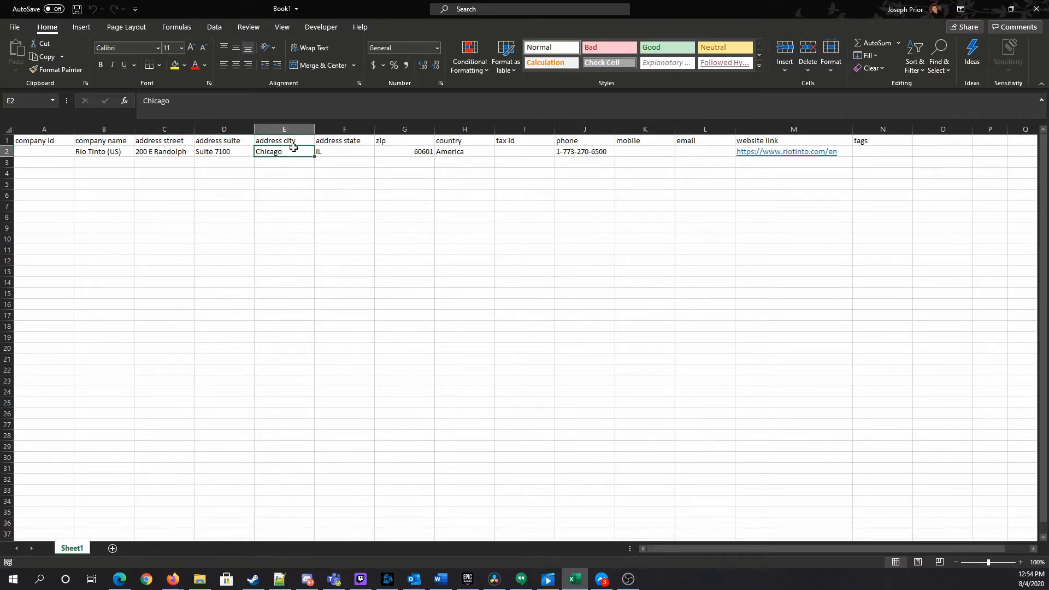
click(328, 142)
click(295, 141)
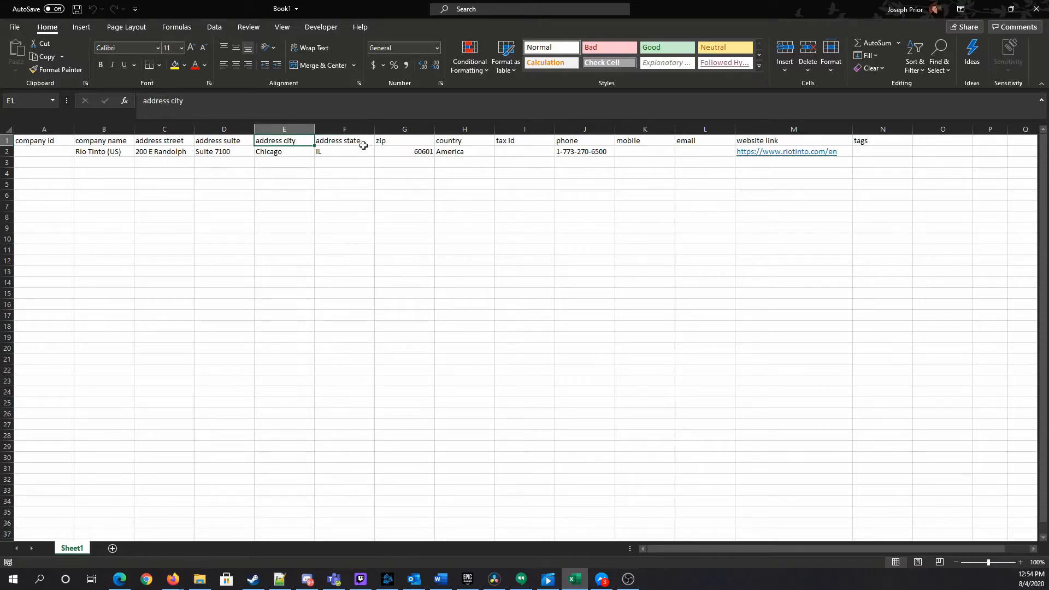
click(363, 145)
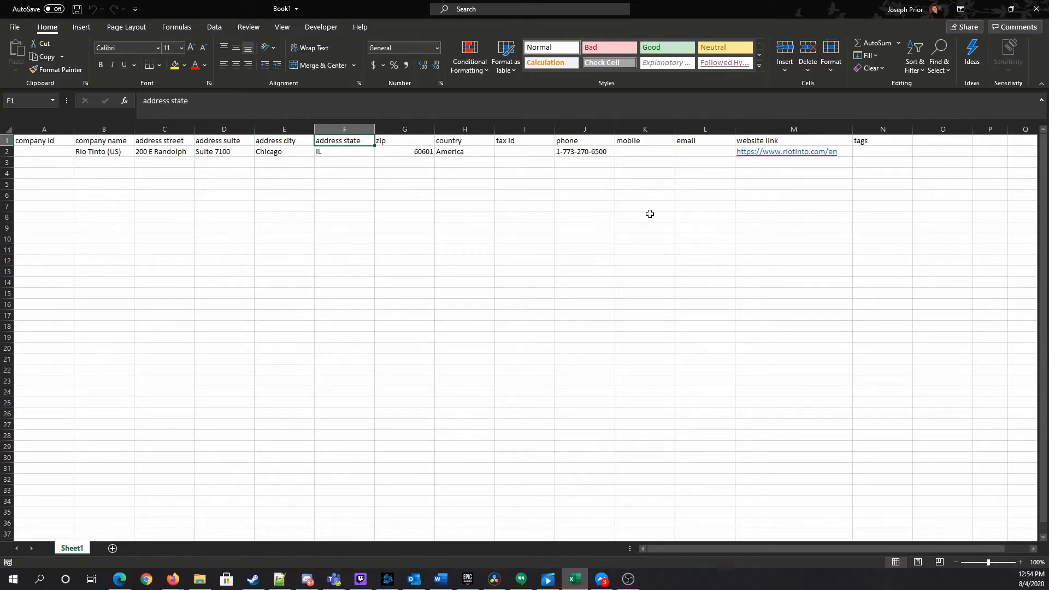
drag(788, 16, 0, 109)
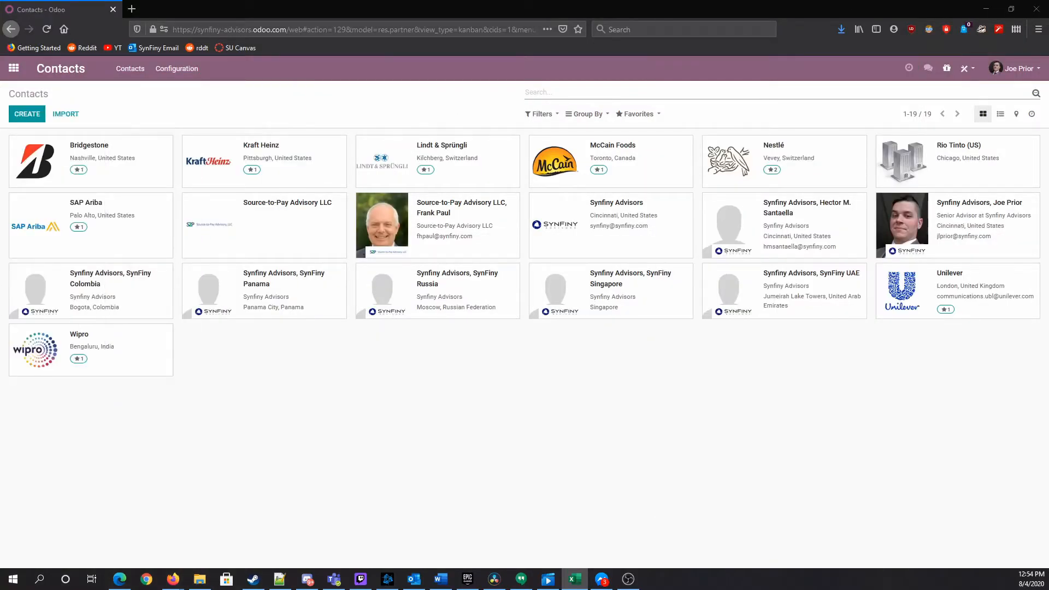
Step: Load the Book1 workbook from the Desktop into the contact import and run a test of it
click(65, 114)
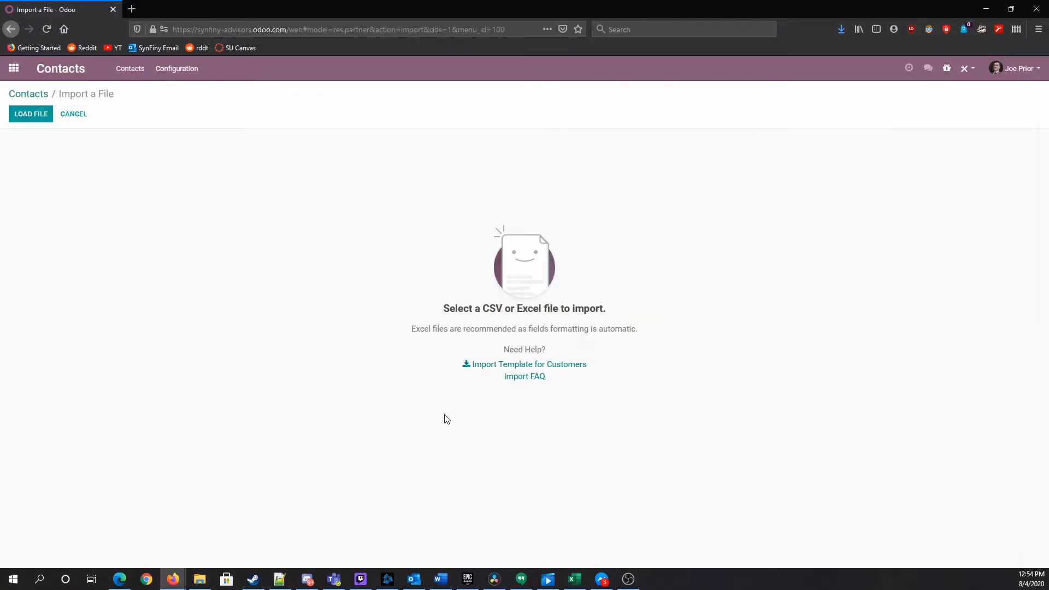
click(41, 113)
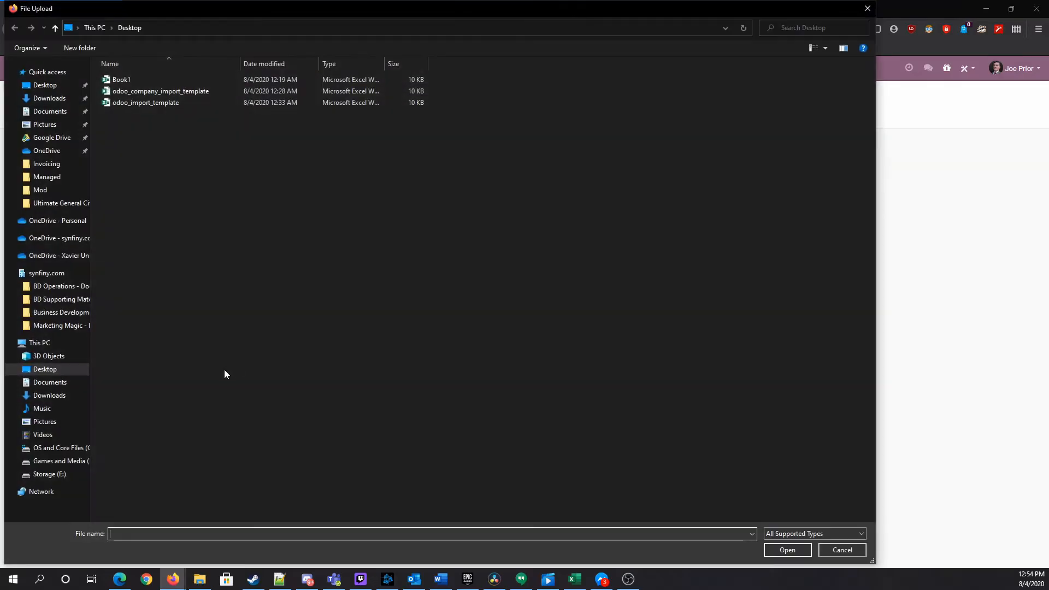
click(127, 80)
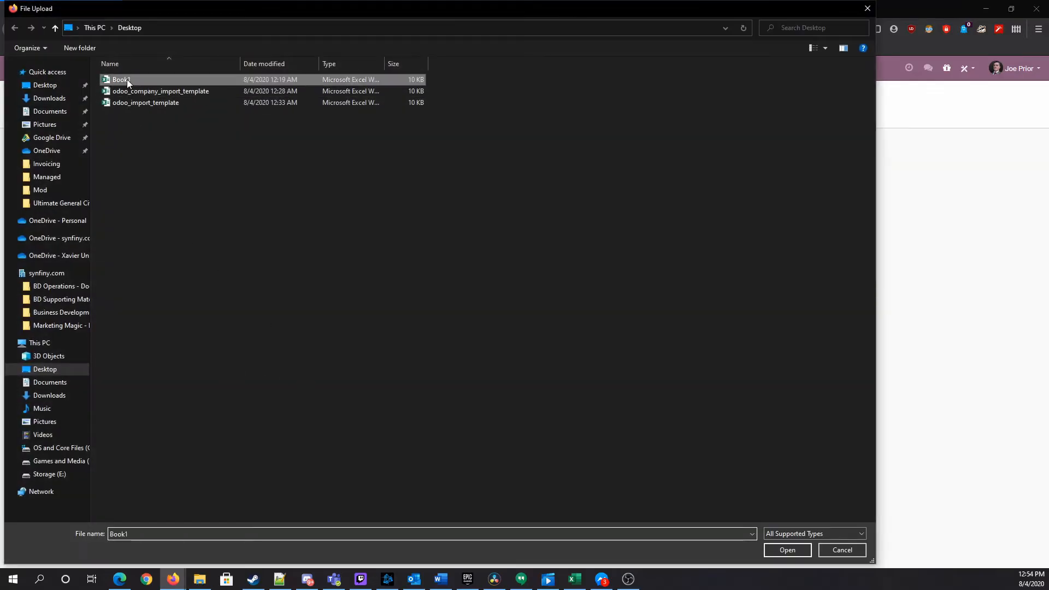
click(785, 549)
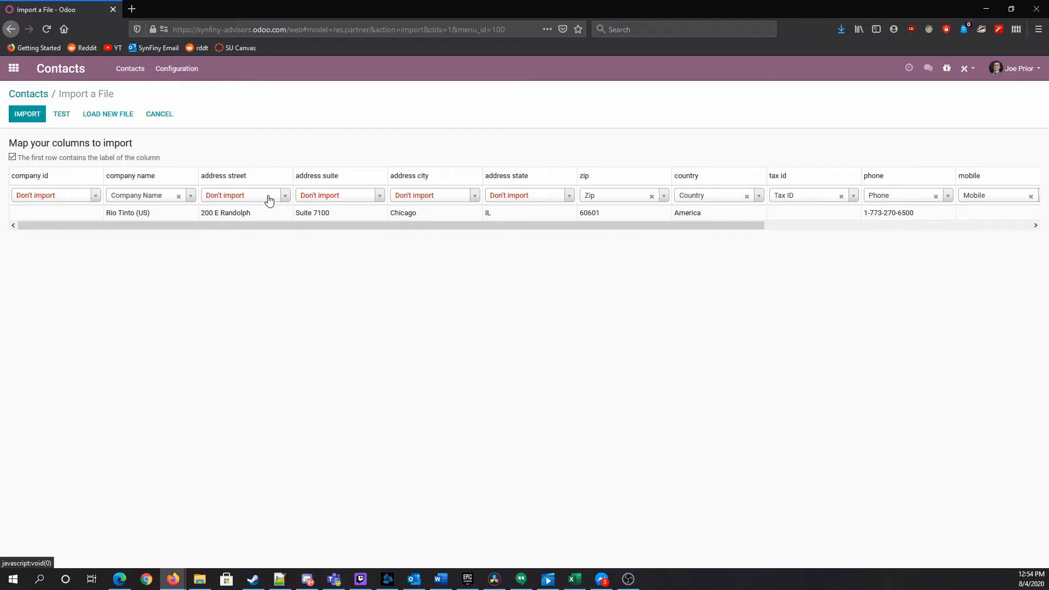
click(62, 115)
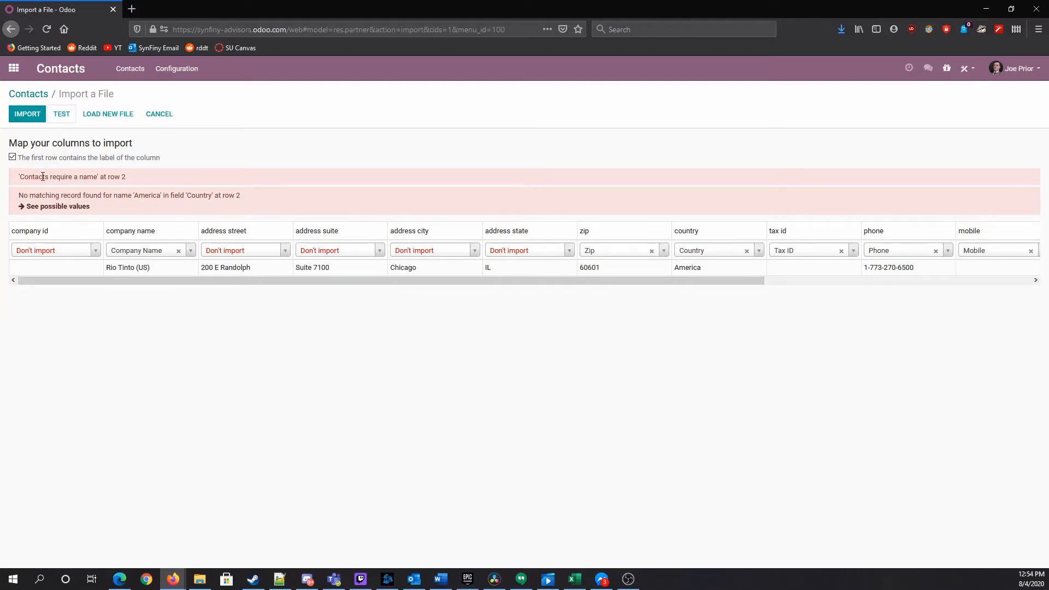
drag(17, 180, 151, 176)
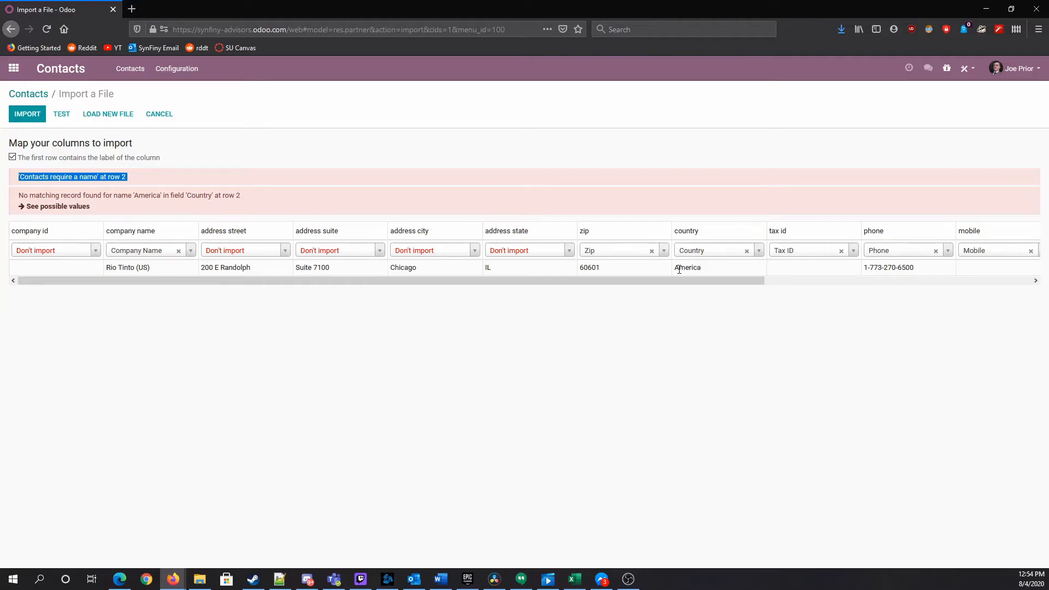
Step: Search the possible country values for "united states" and close the list
click(49, 206)
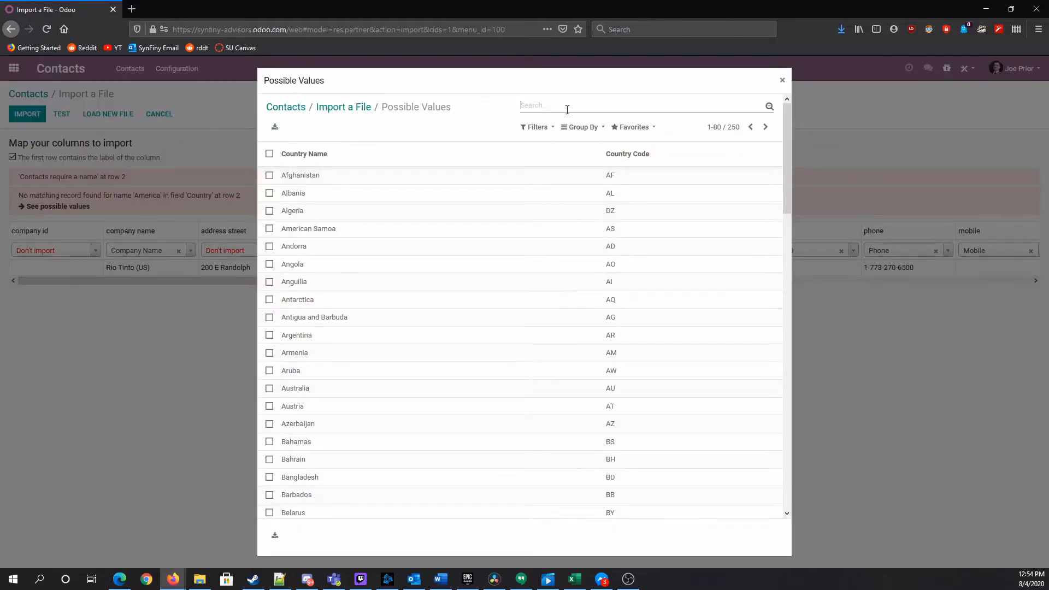
text(united states)
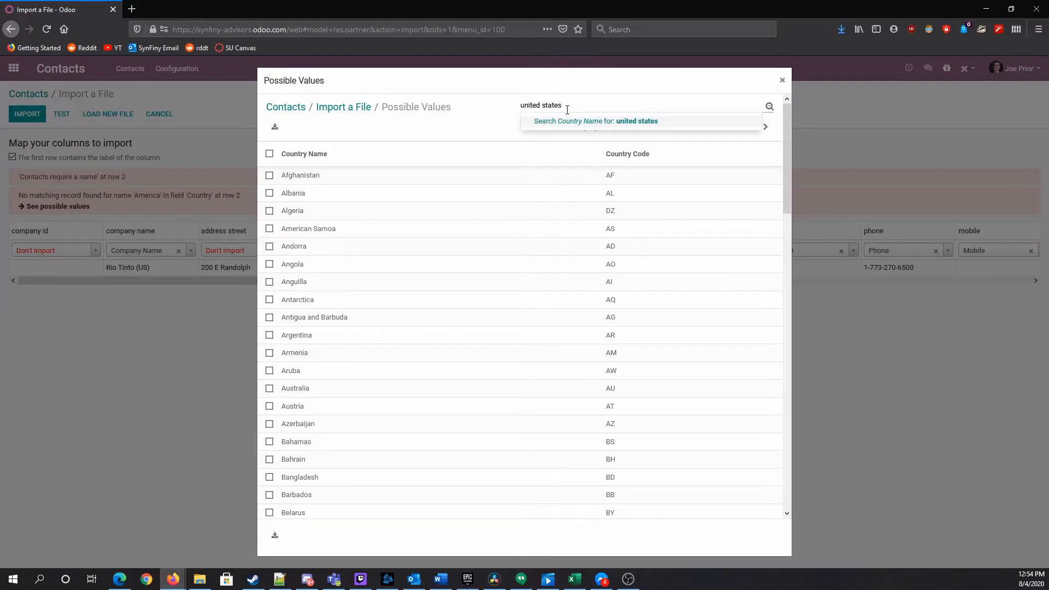
key(Return)
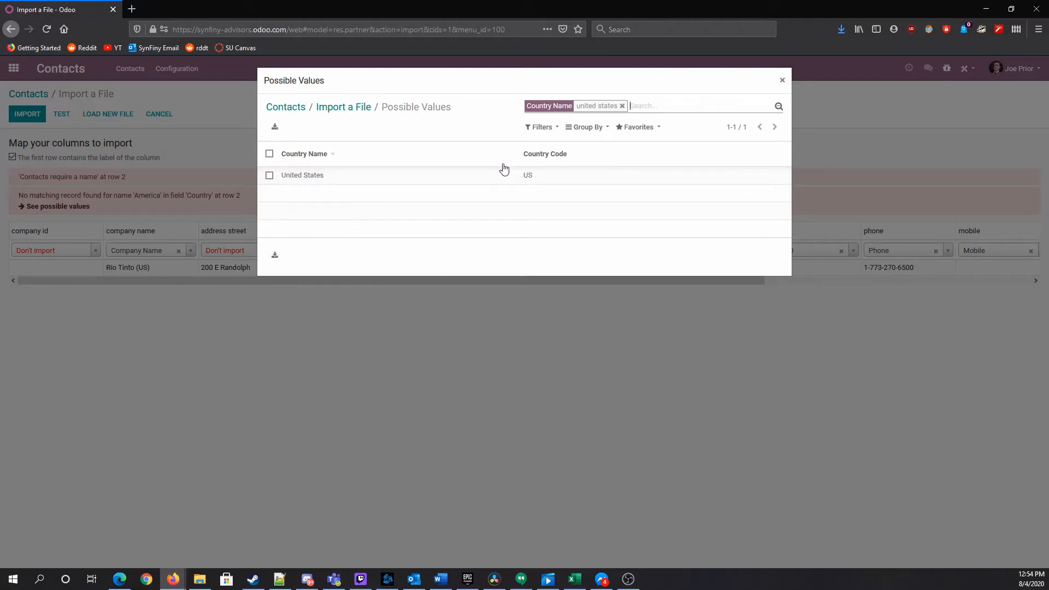
click(783, 78)
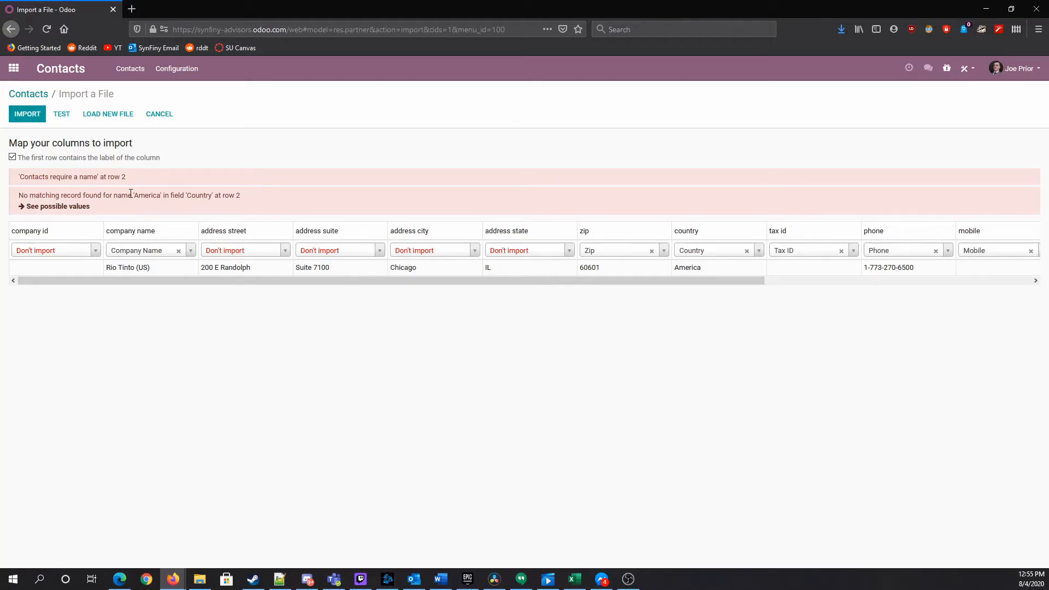
Step: Map the address street column to the Street field and the address suite column to the Street2 field
click(247, 253)
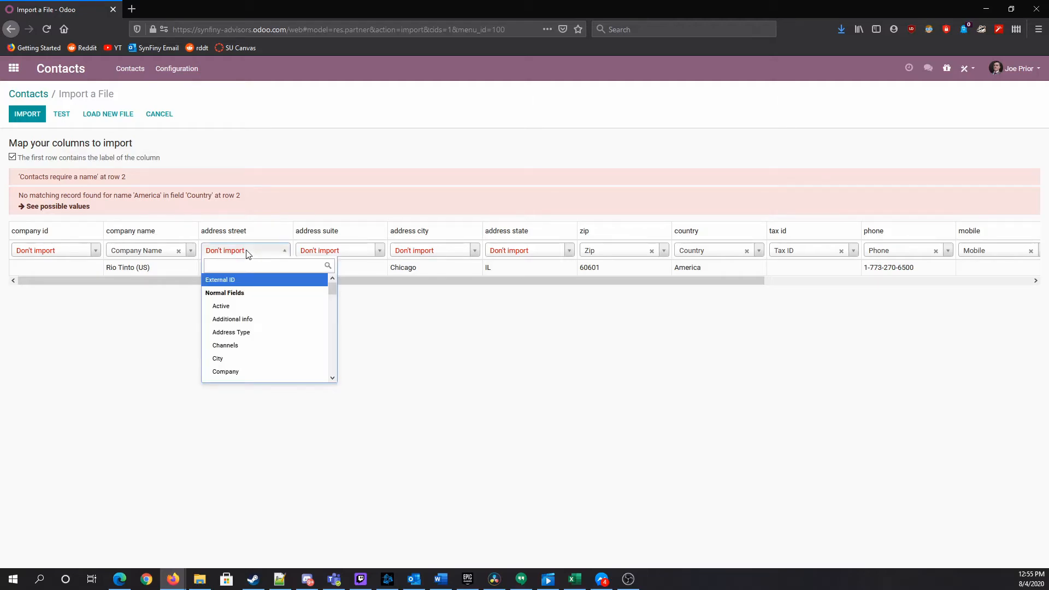
click(247, 253)
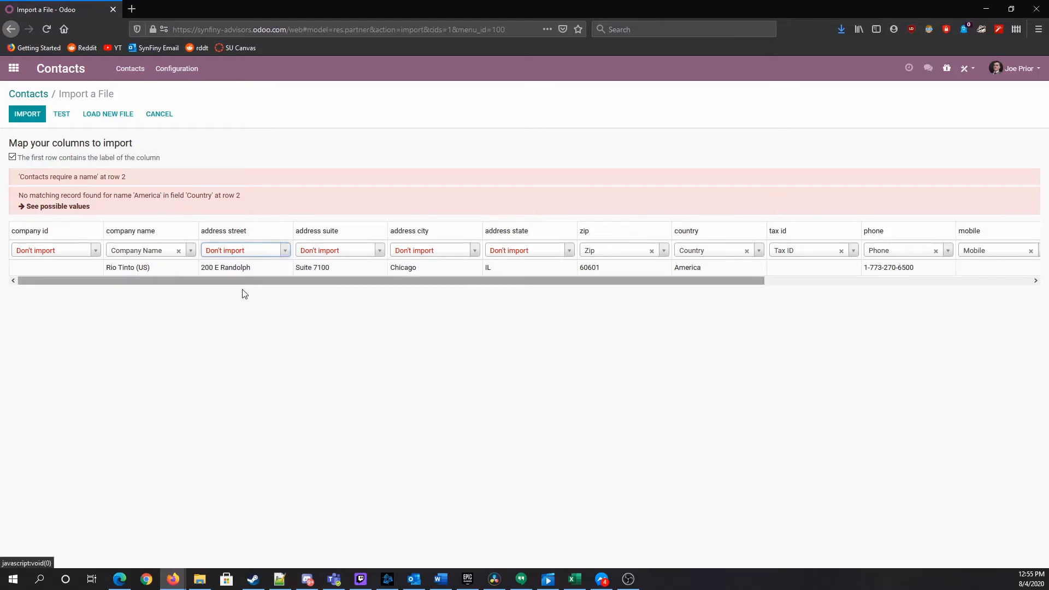
drag(15, 231, 163, 245)
click(306, 303)
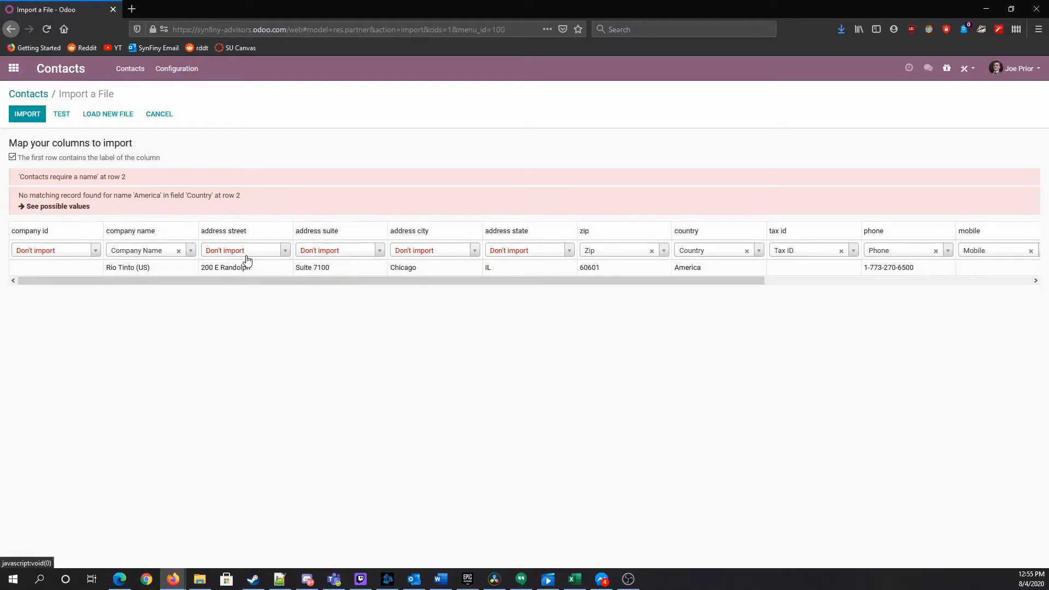
click(265, 254)
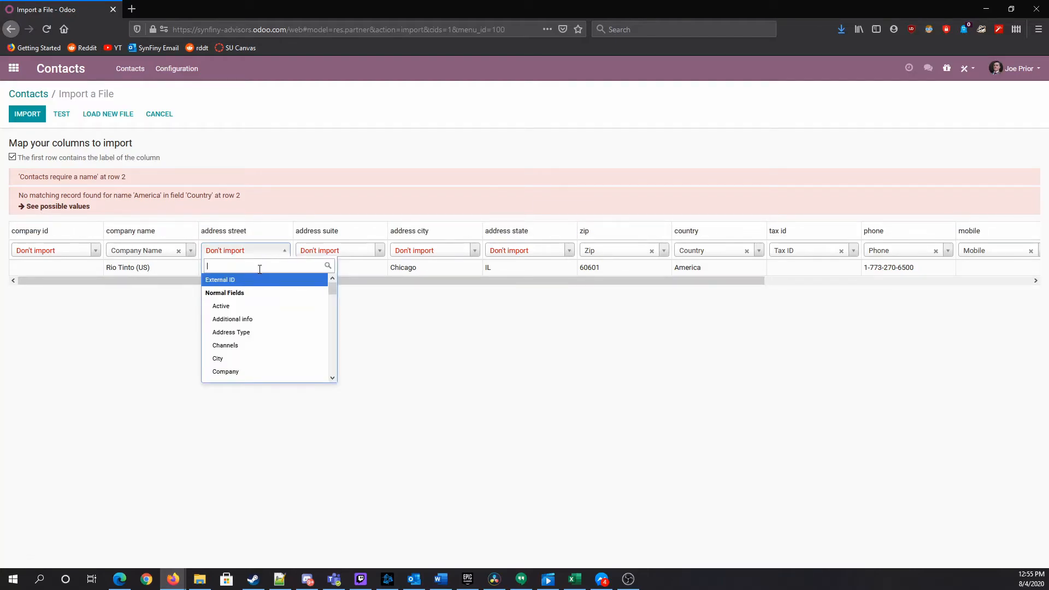
text(stre)
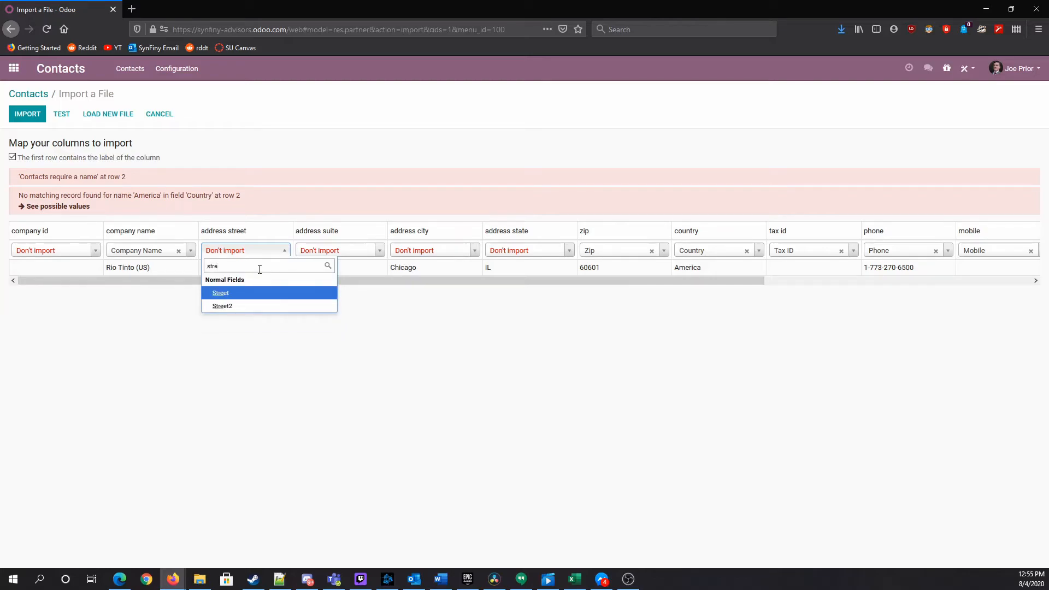
click(237, 294)
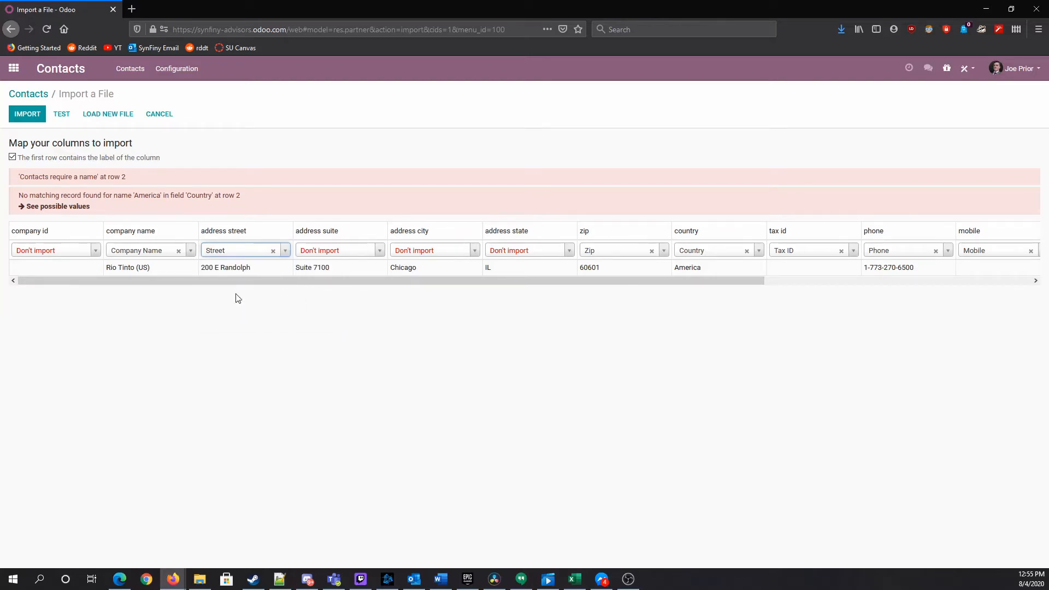
click(338, 252)
text(stre)
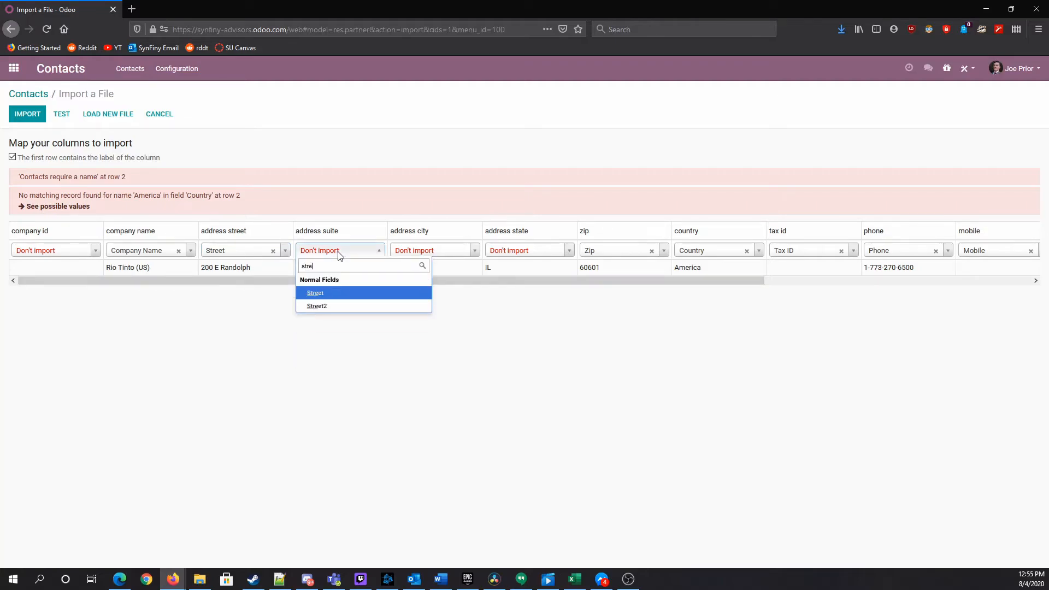
click(325, 307)
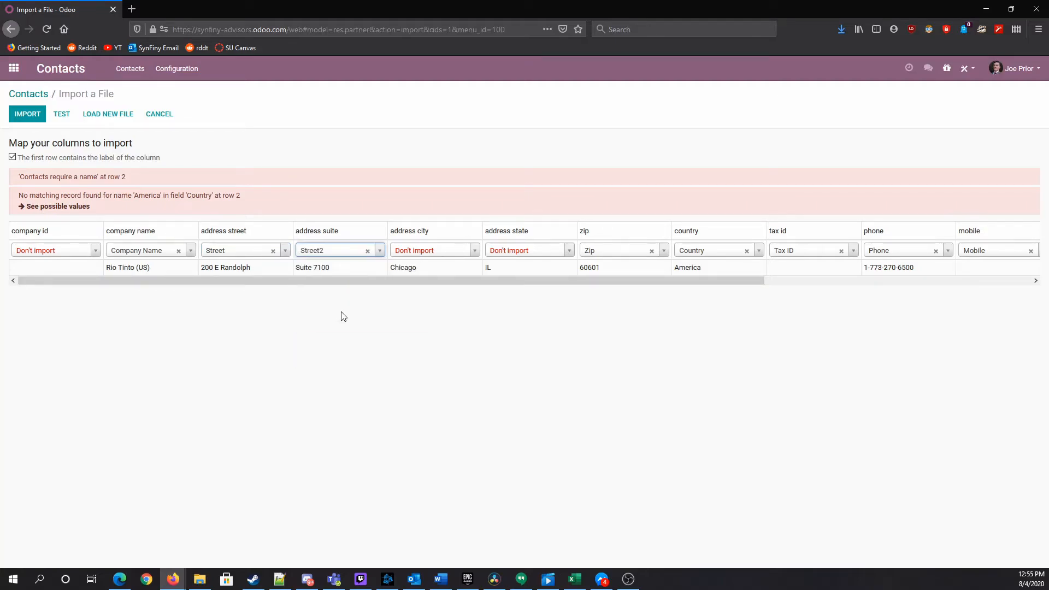
Step: Map the address city column to the City field and the address state column to the State field
click(439, 254)
text(c)
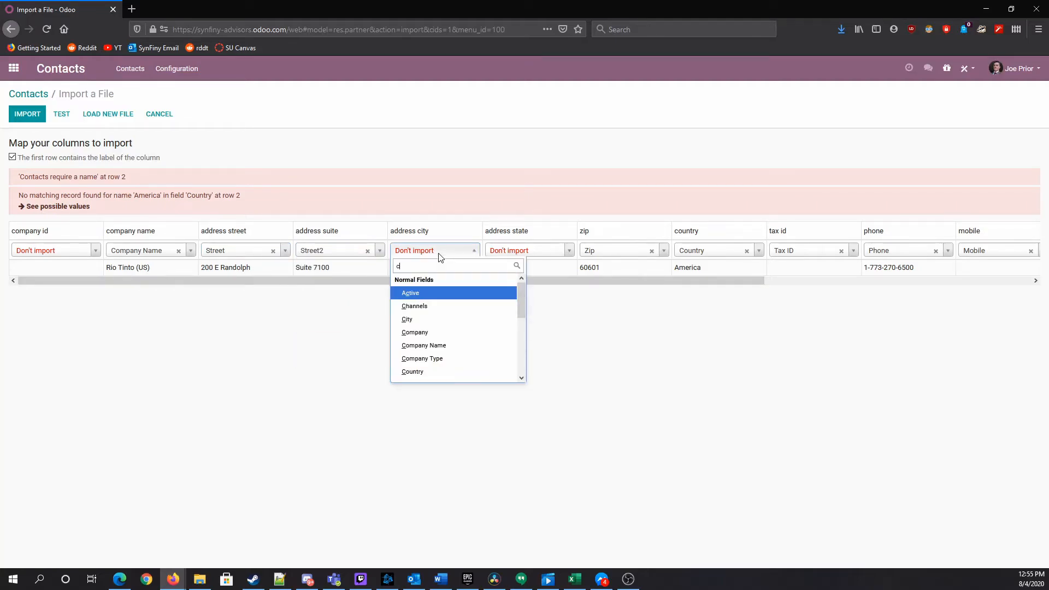
click(428, 319)
click(524, 259)
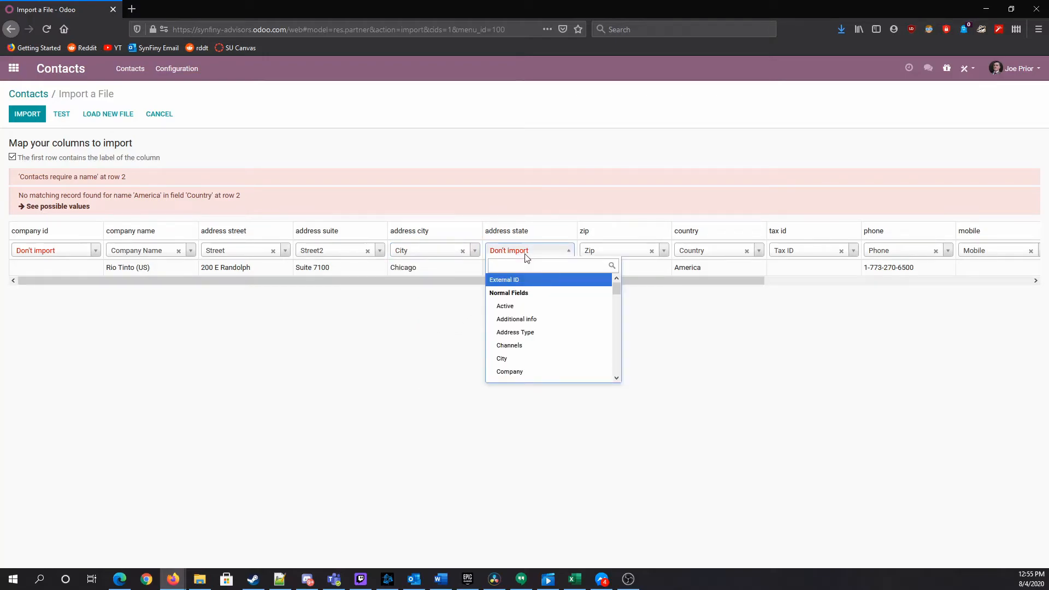
text(state)
click(514, 294)
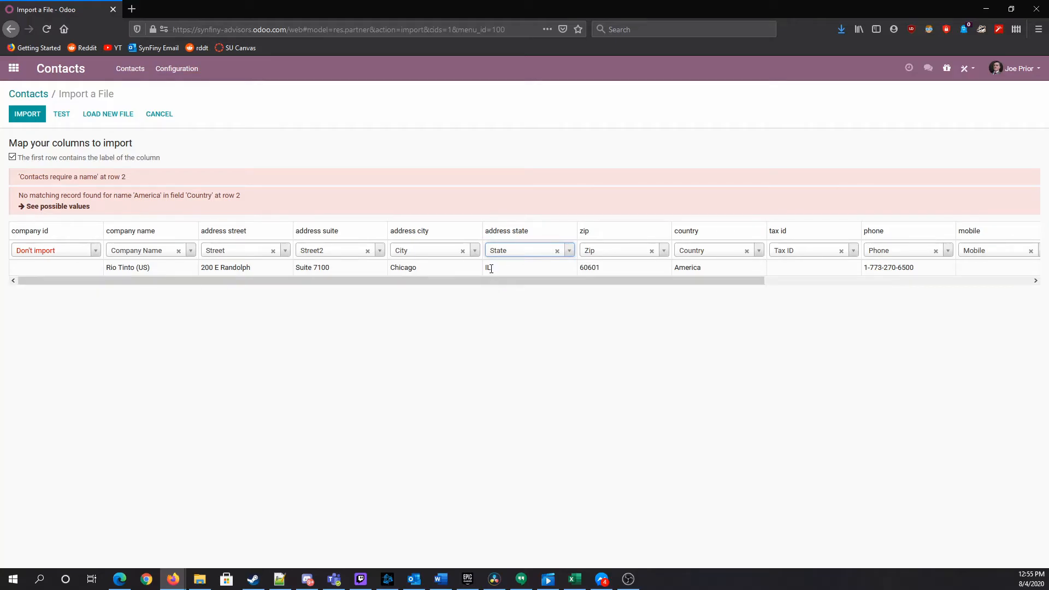
Step: Run a test of the import with the new column mapping and examine the message about the State field
click(62, 114)
drag(17, 225, 231, 231)
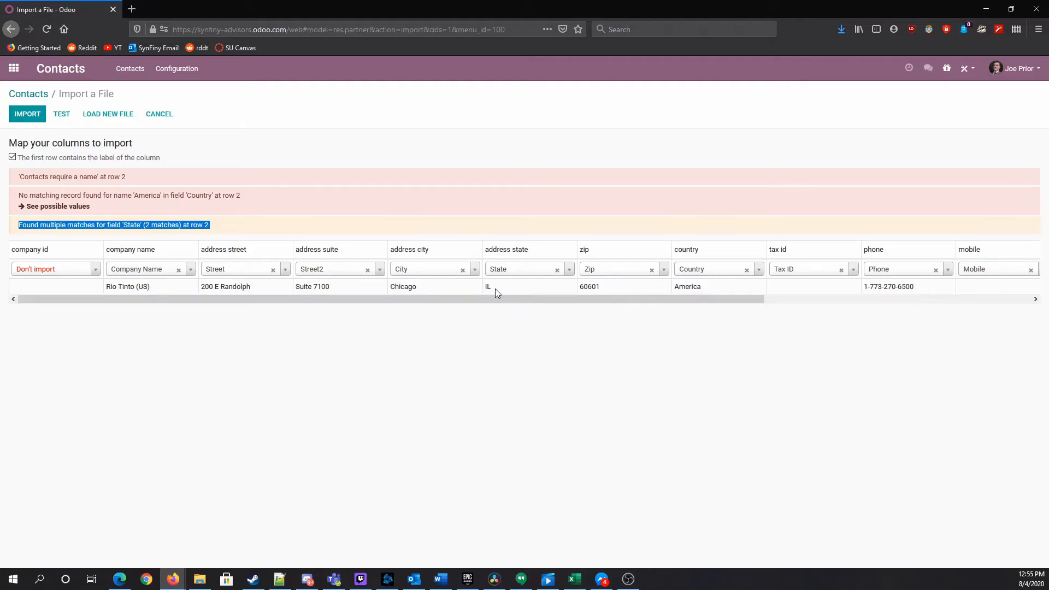
drag(516, 300, 293, 309)
Step: Switch to the Book1 workbook in Excel and widen its window to show the address and country columns
click(575, 579)
drag(544, 39, 391, 57)
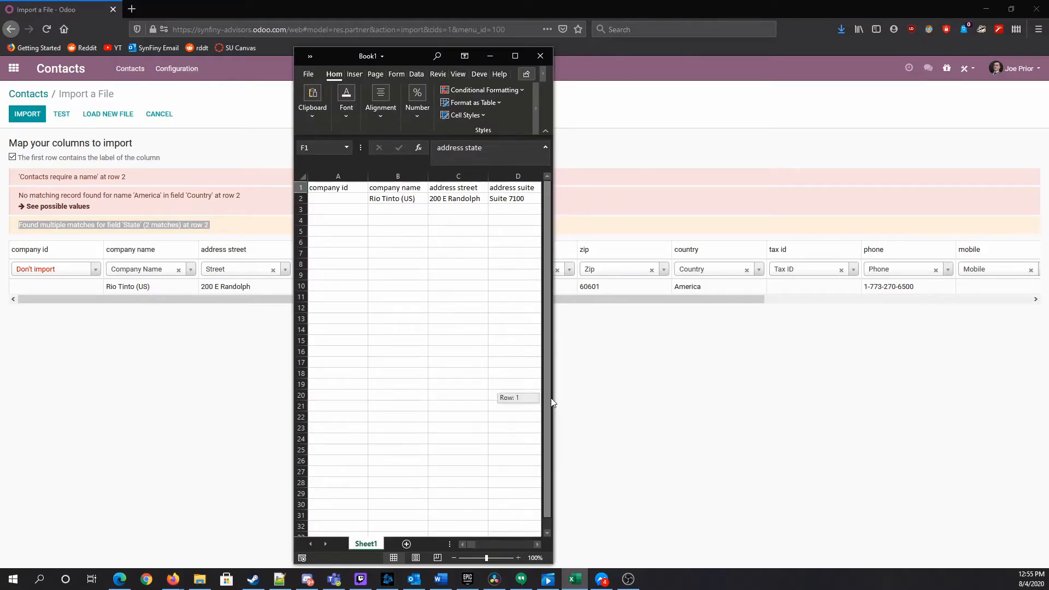
drag(553, 398, 1047, 398)
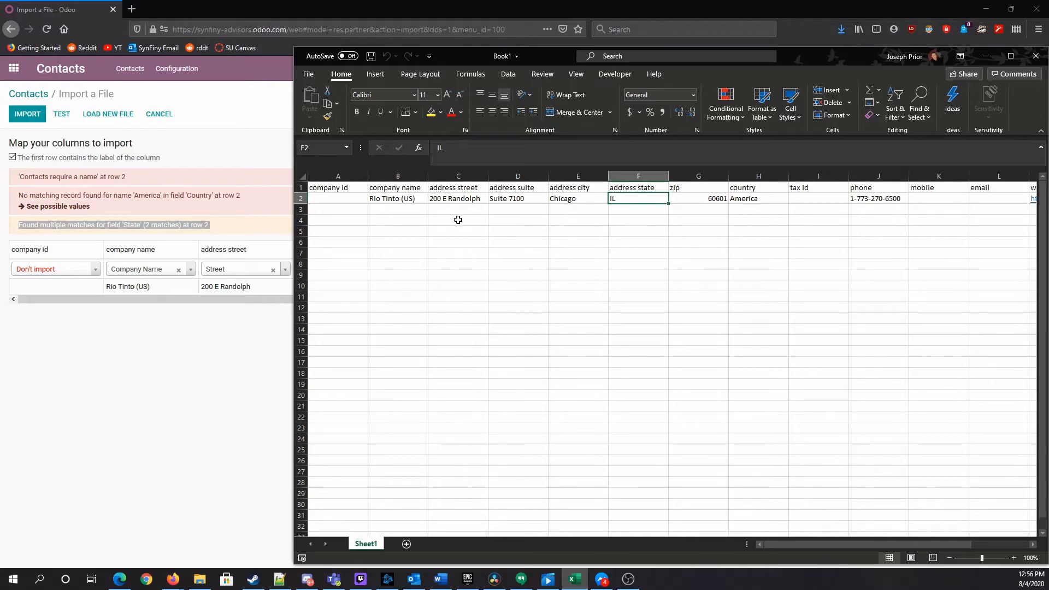
Step: Rename the address street, suite, city and state headers in row 1 to street, street 2, city and state
click(424, 188)
click(461, 189)
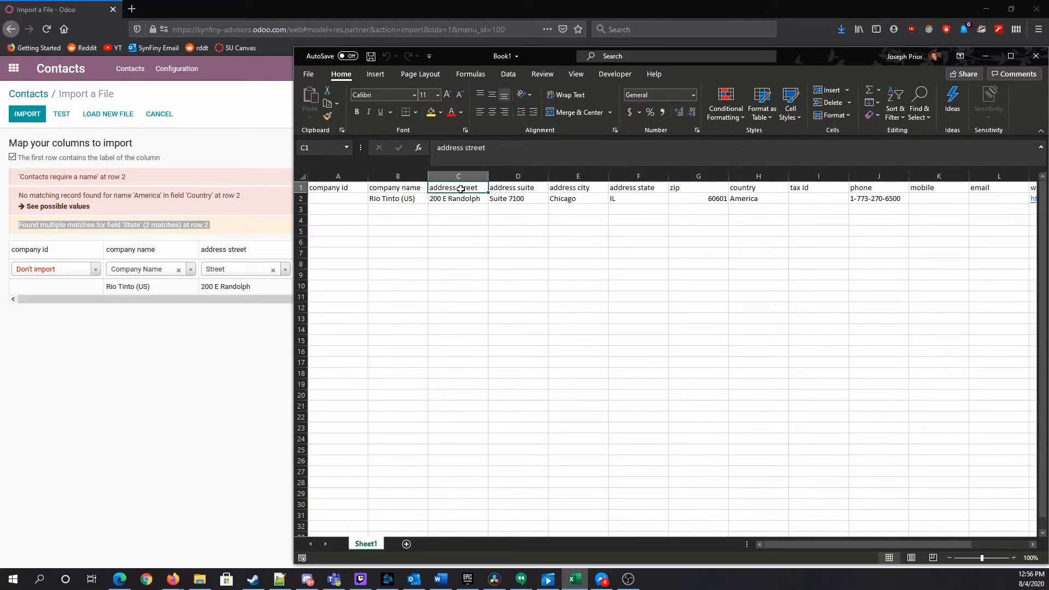
text(street)
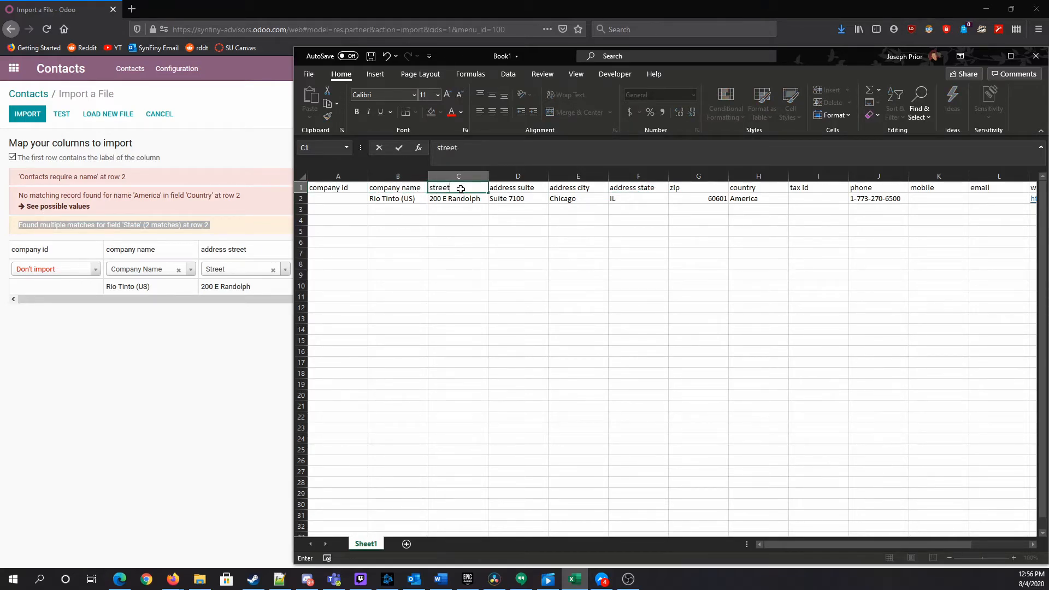
key(Tab)
text(street 2)
key(Tab)
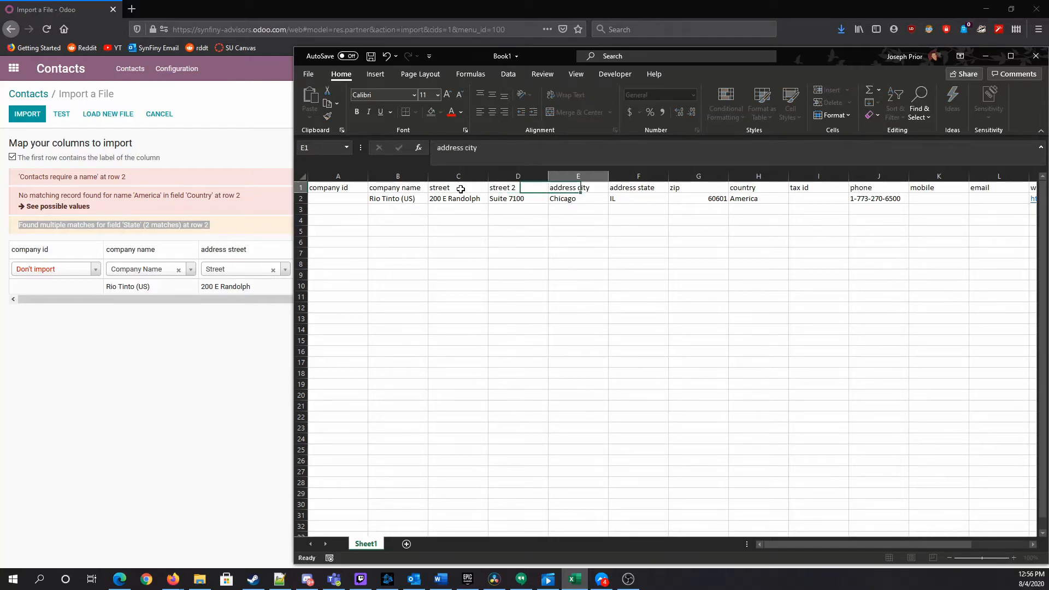
text(city)
key(Tab)
text(state)
key(Down)
Step: Set the company's state to Illinois and its country to United States in row 2
text(Il)
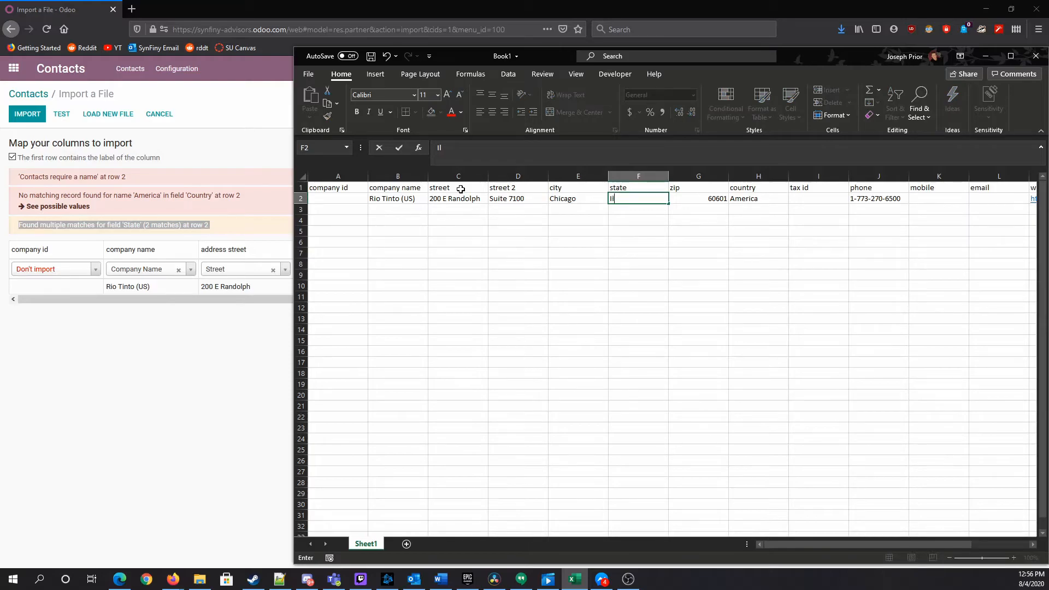
text(linois)
key(Tab)
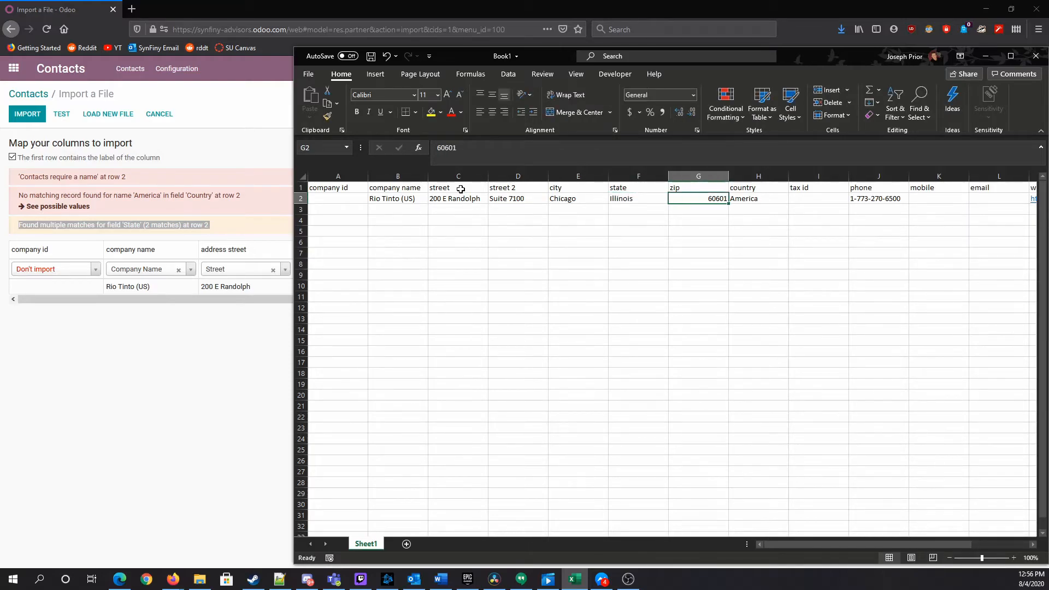
key(Tab)
text(Uni)
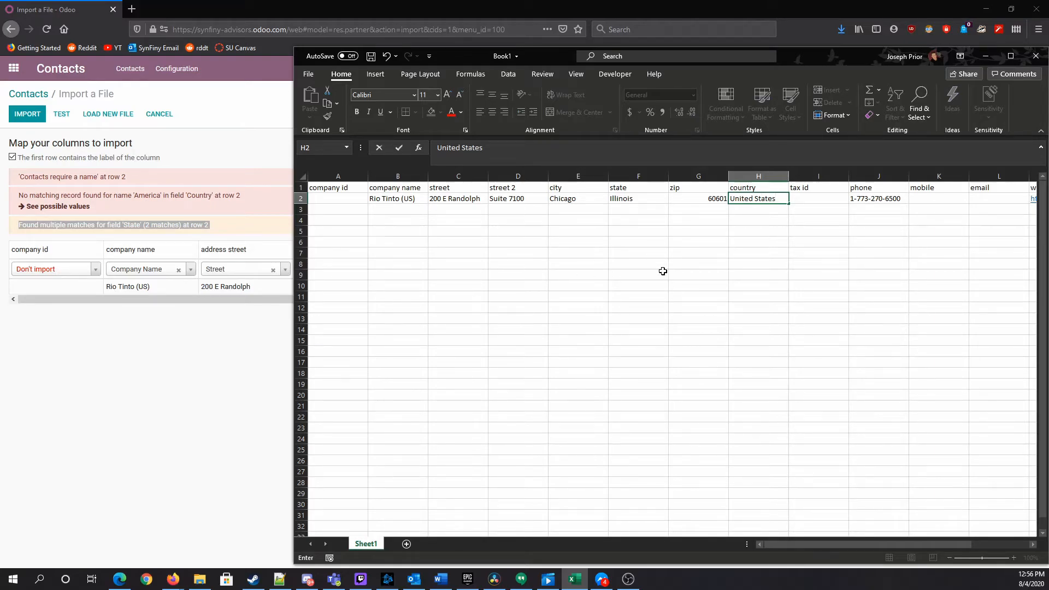
Step: Switch back to Odoo, load odoo_company_import_template from the Desktop into the contact import and run a test of it
key(alt+Tab)
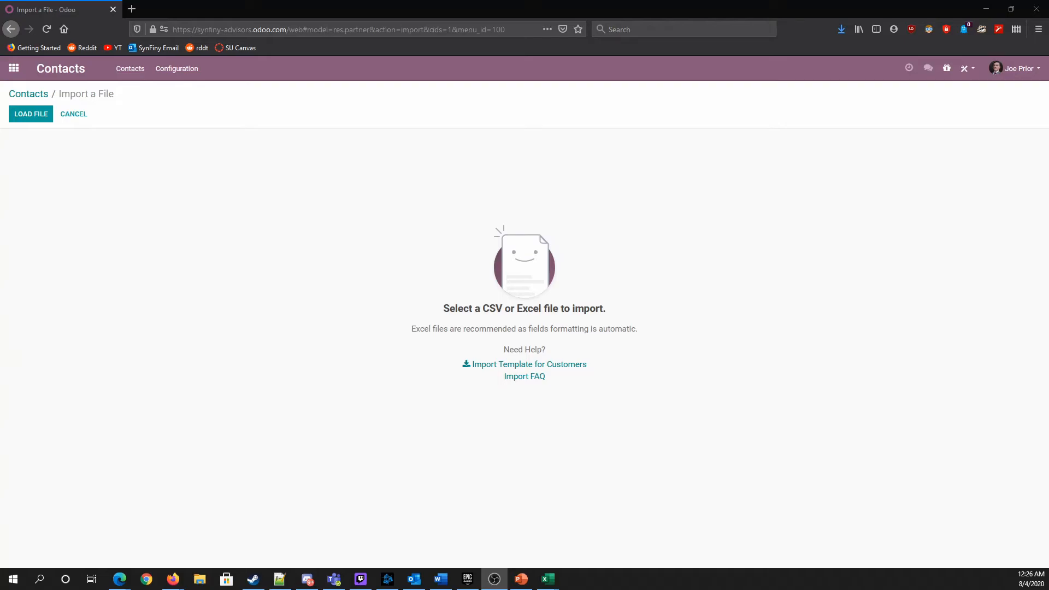
click(72, 200)
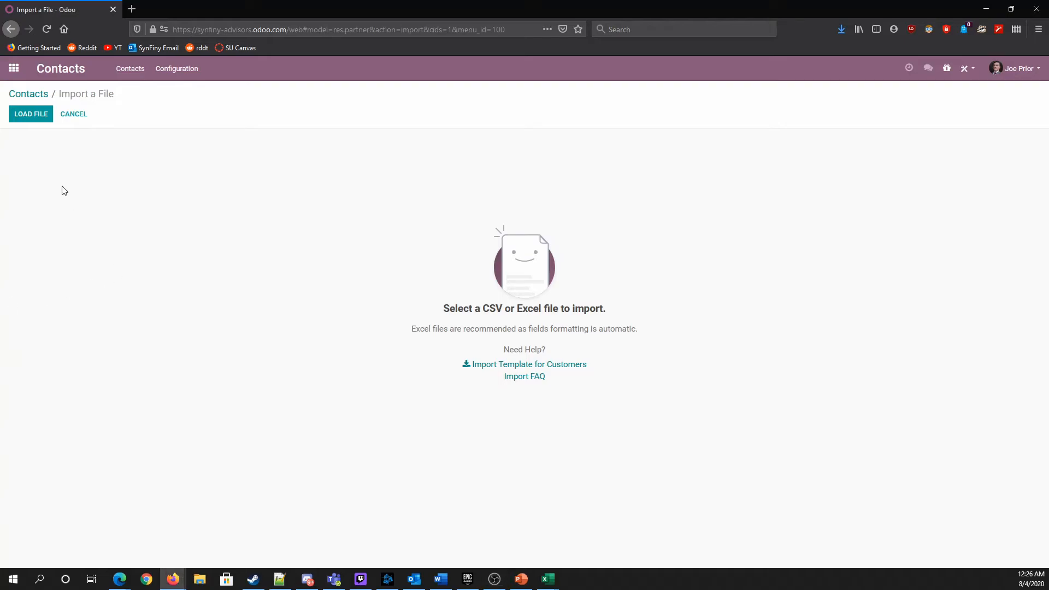
click(23, 119)
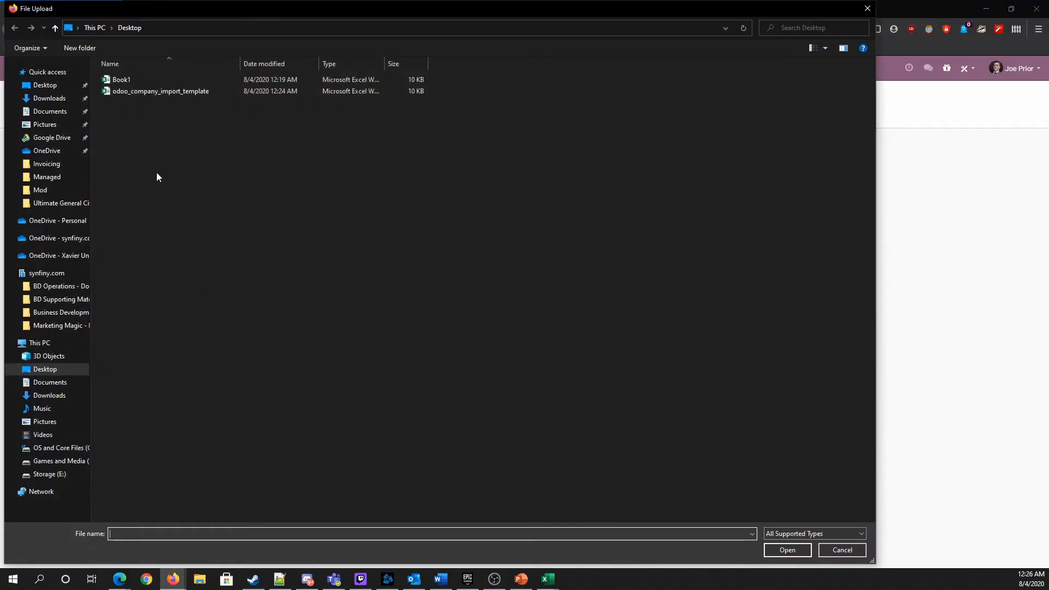
click(164, 91)
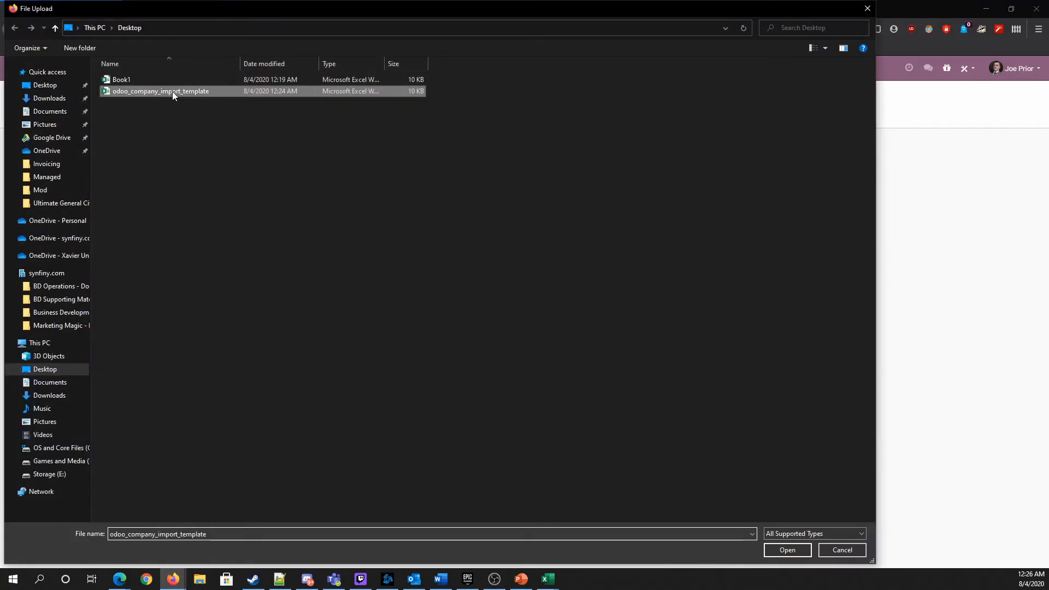
click(790, 551)
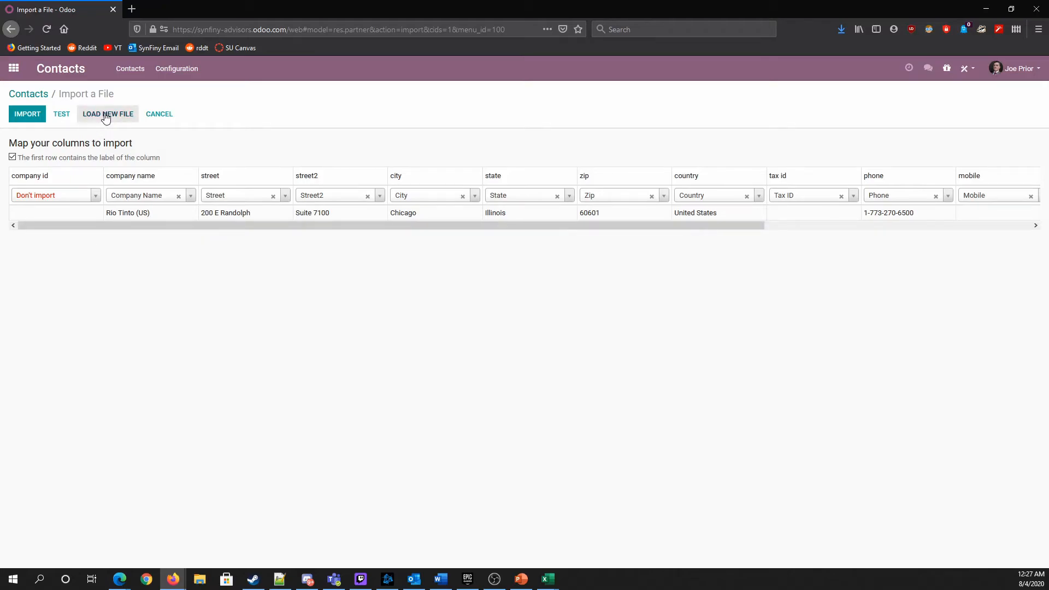
click(63, 114)
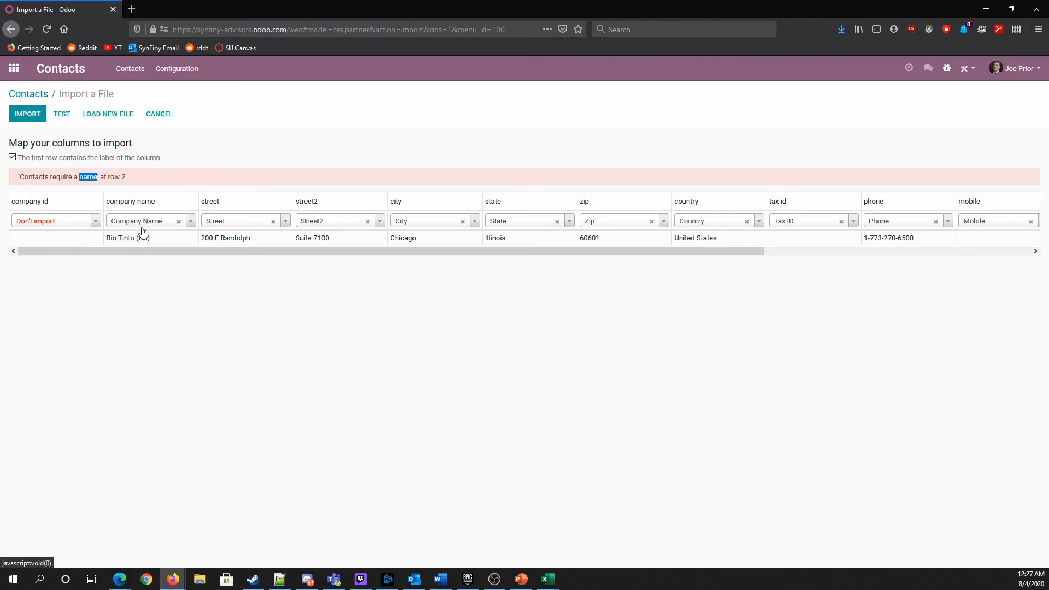
Step: Search the field choices of the company name column for "nam" and cancel the import
click(191, 222)
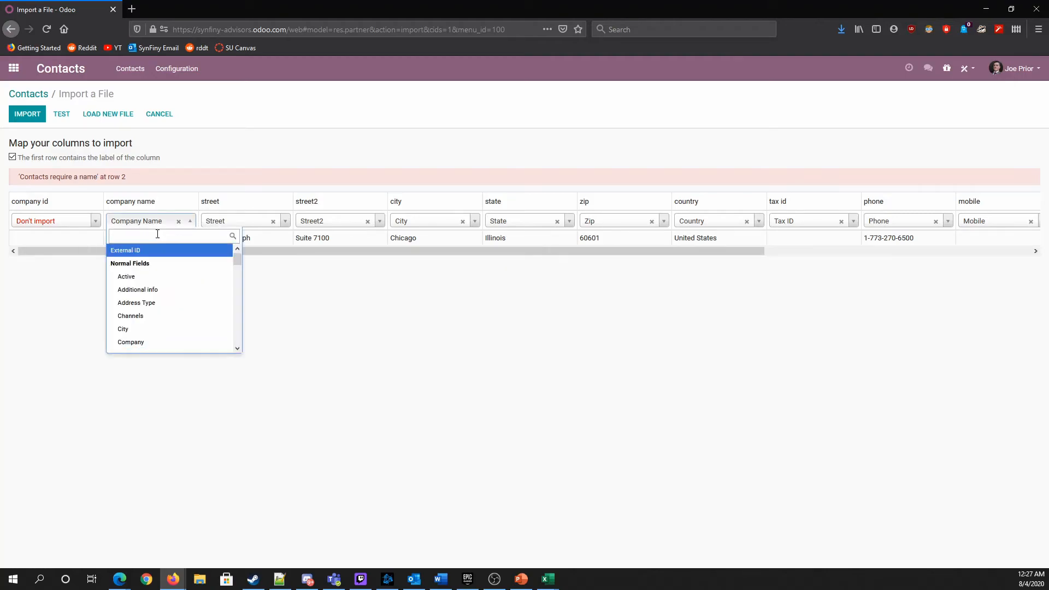
text(nam)
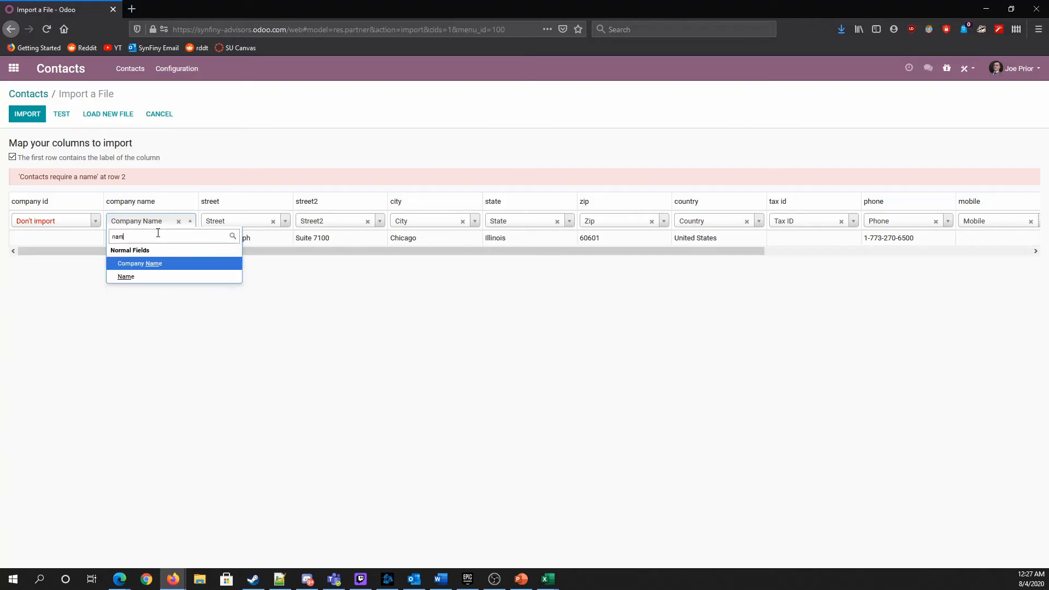
click(159, 113)
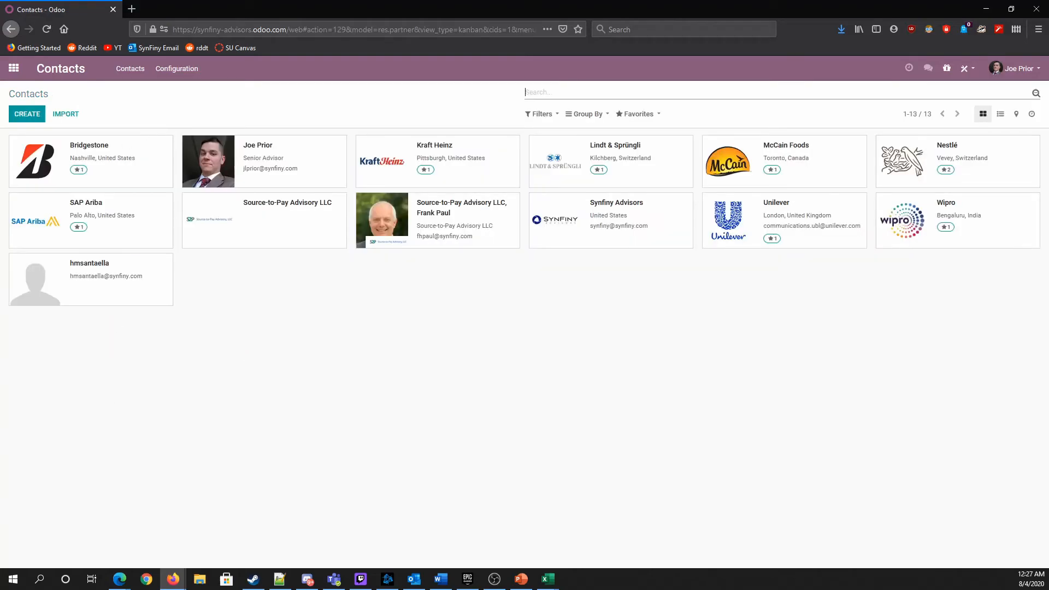
Step: Reopen the contact import page, download the Import Template for Customers and view the res_partner workbook maximized in Excel
click(63, 113)
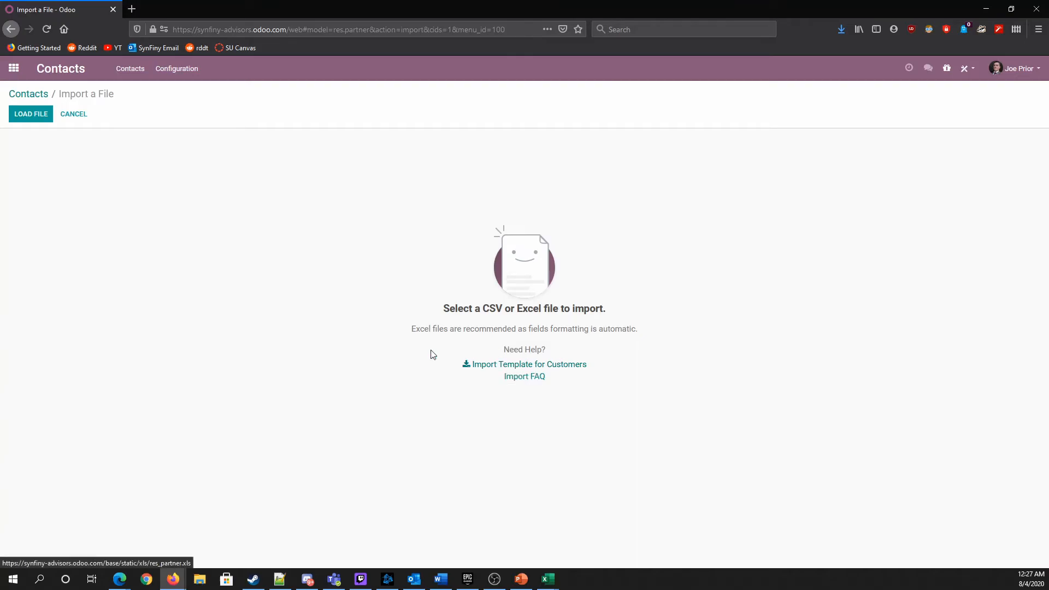
drag(1, 350, 612, 112)
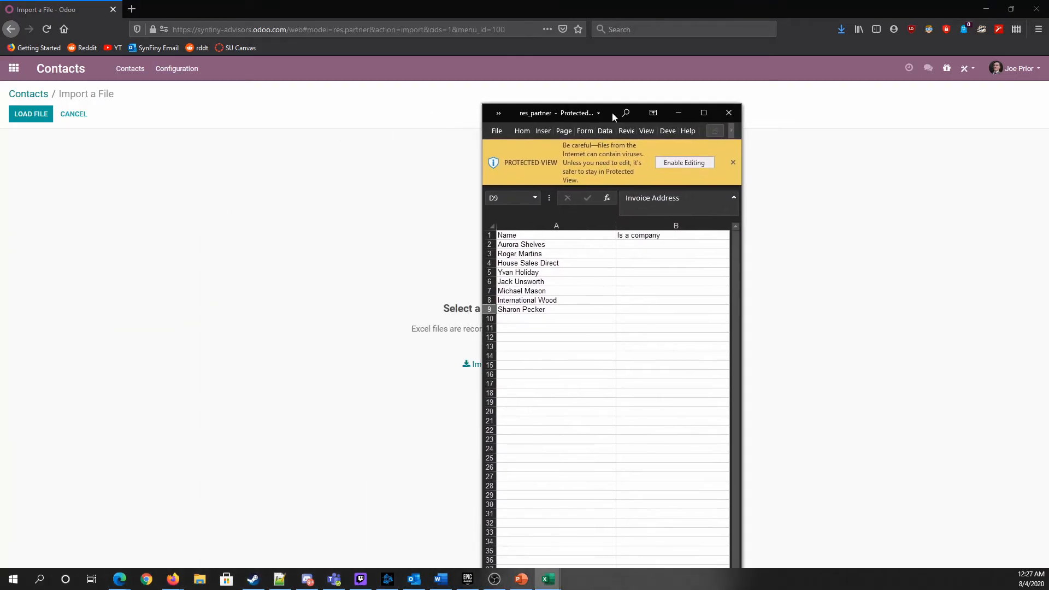
click(703, 113)
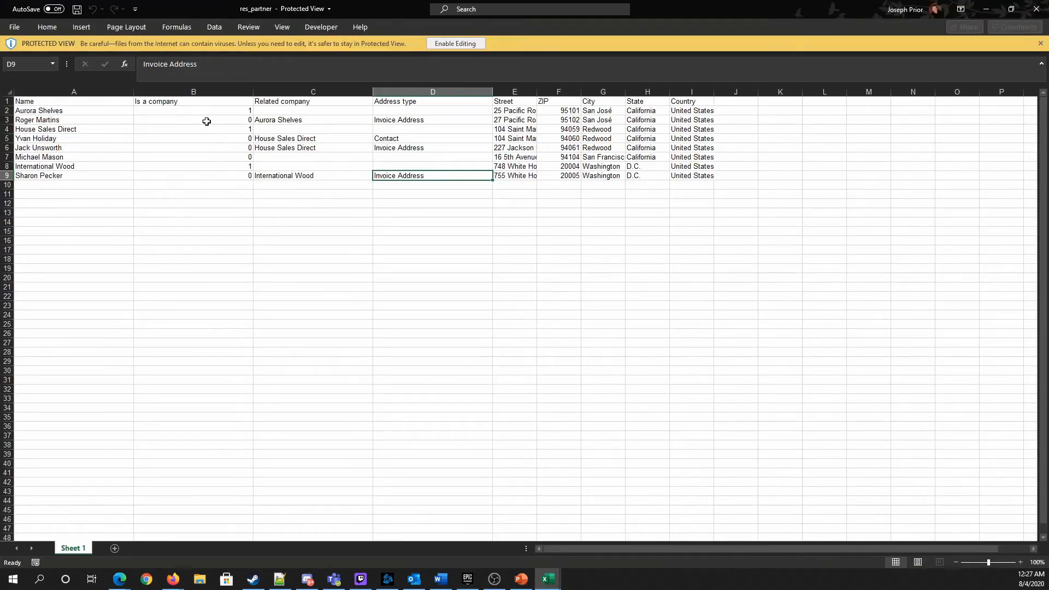
Step: Examine the Is a company column of the res_partner template, comparing its values for company and contact rows
drag(191, 103, 201, 174)
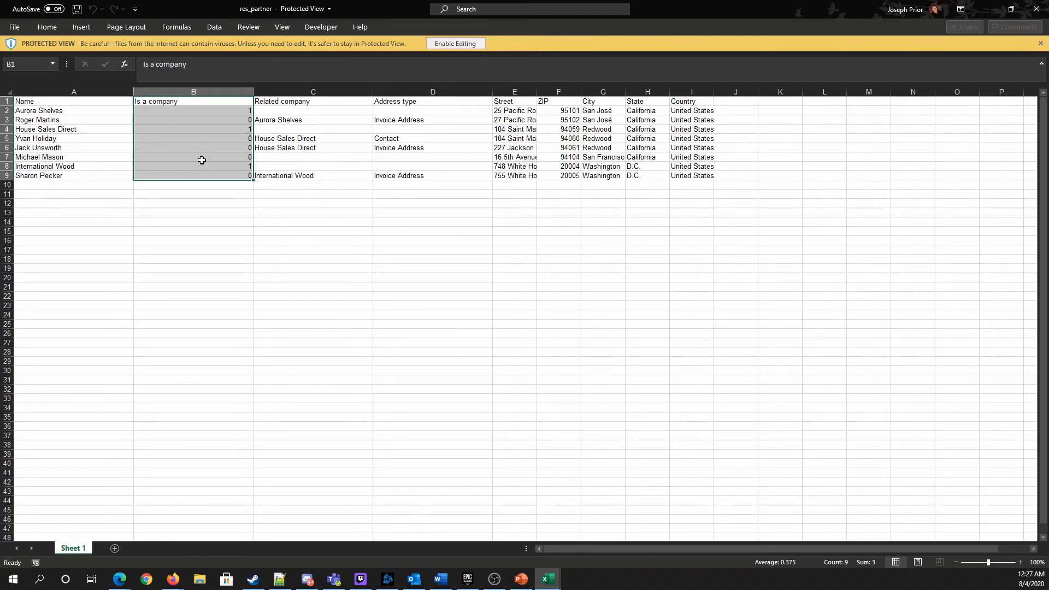
click(247, 112)
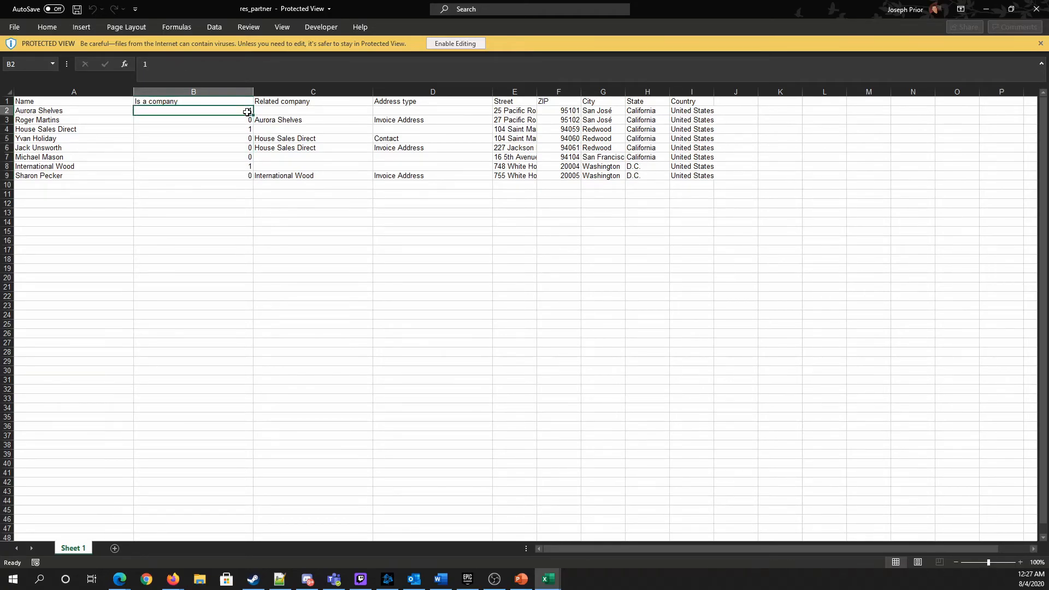
click(244, 119)
click(244, 111)
click(239, 126)
click(243, 112)
click(236, 120)
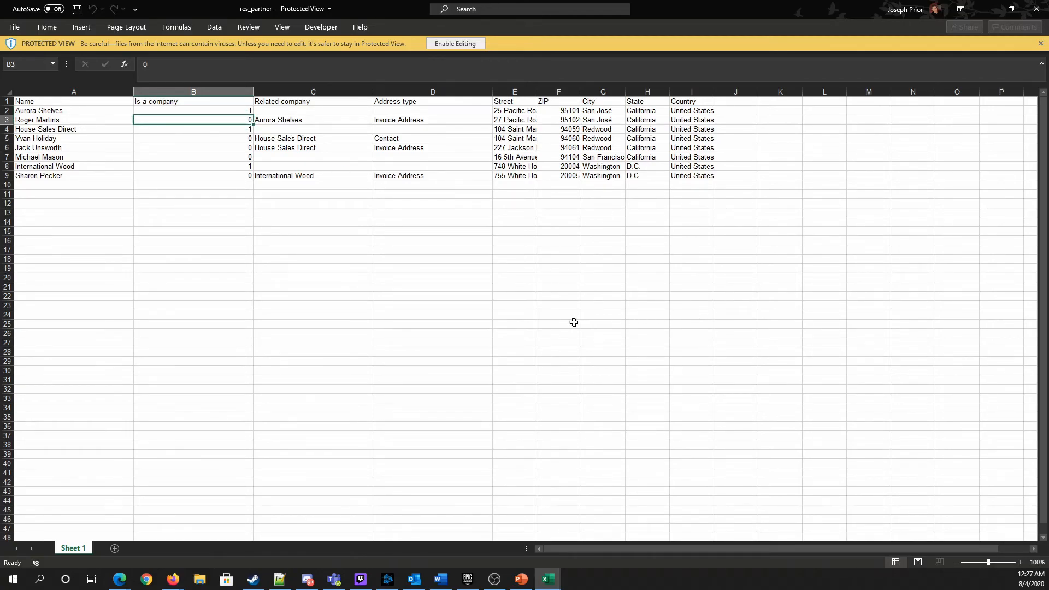
Step: Close the res_partner template and rename the company id header as "name" in the odoo_company_import_template workbook
click(1037, 9)
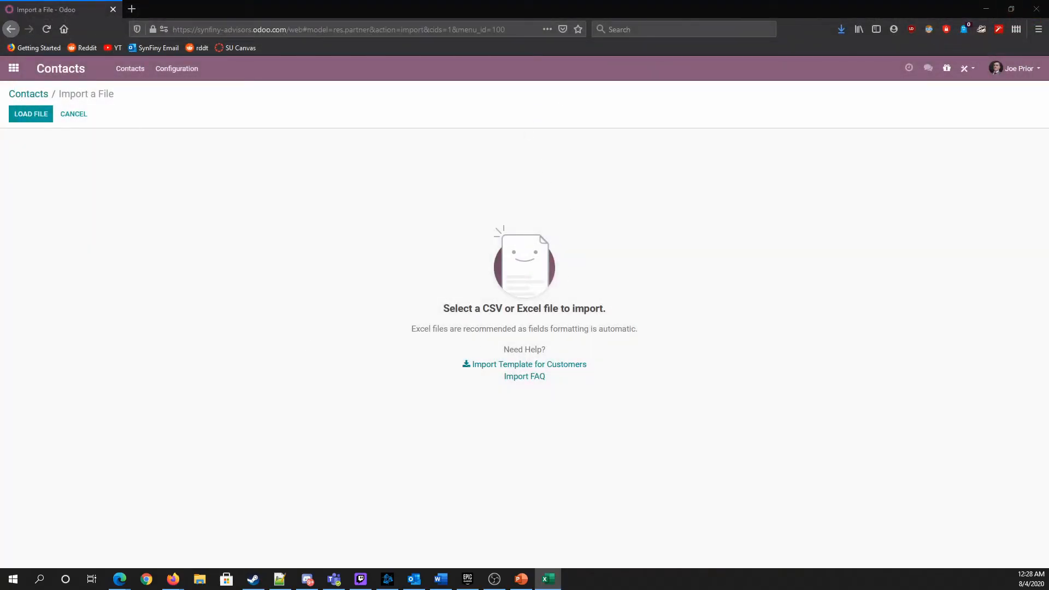
drag(0, 28, 550, 23)
click(639, 15)
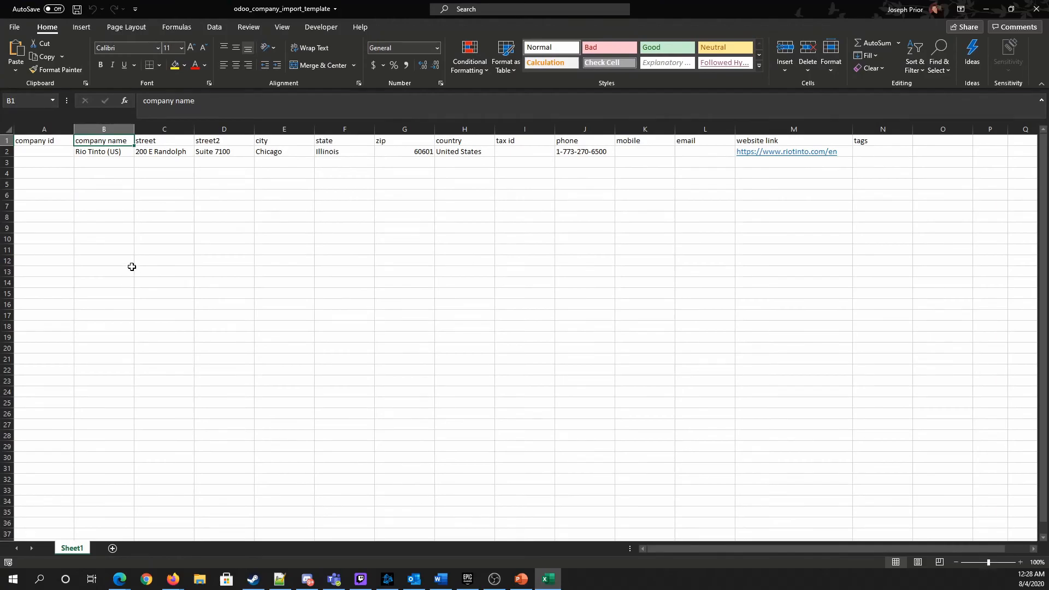
click(43, 142)
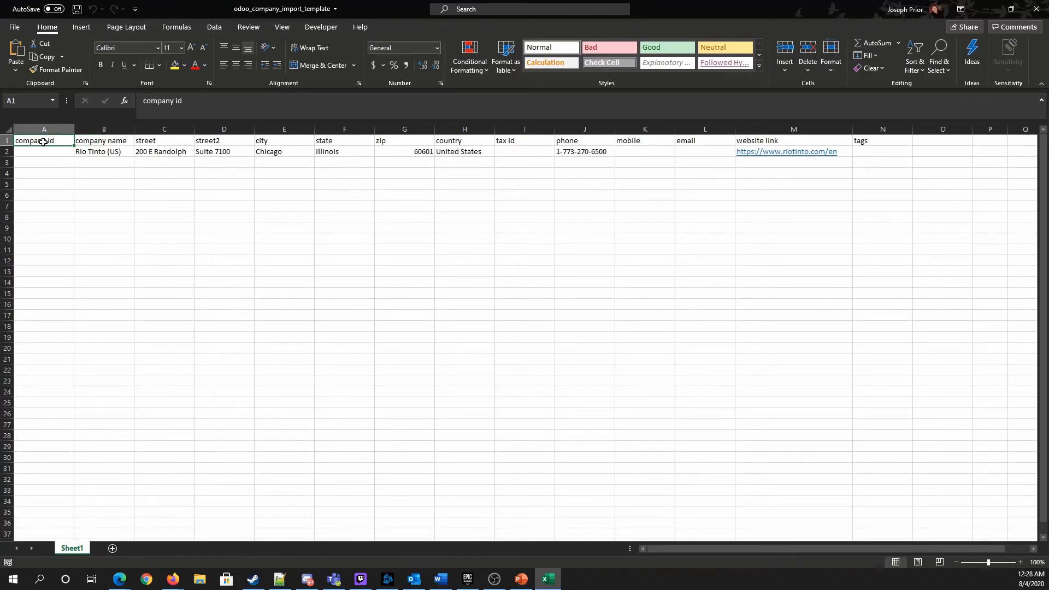
text(name)
key(Tab)
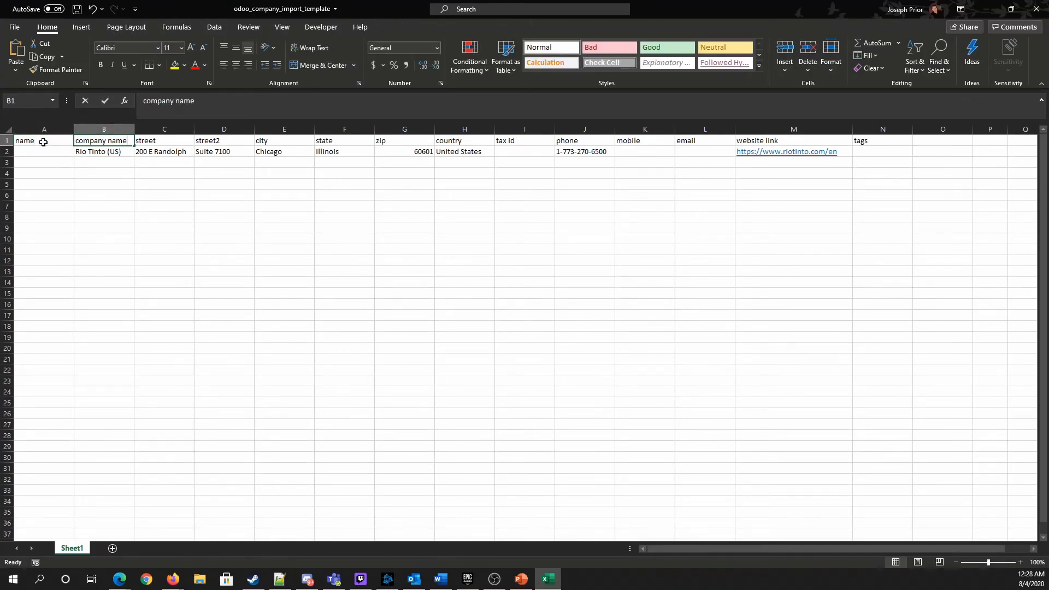
Step: Move Rio Tinto (US) into the name column and rename the company name header as "is a company"
text(is a company)
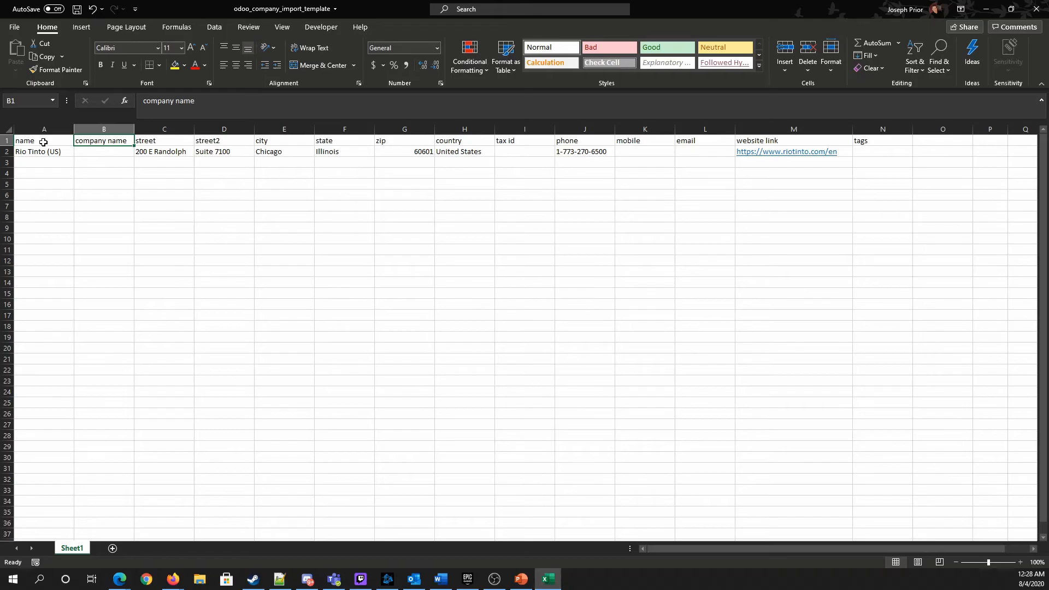
text(is a company)
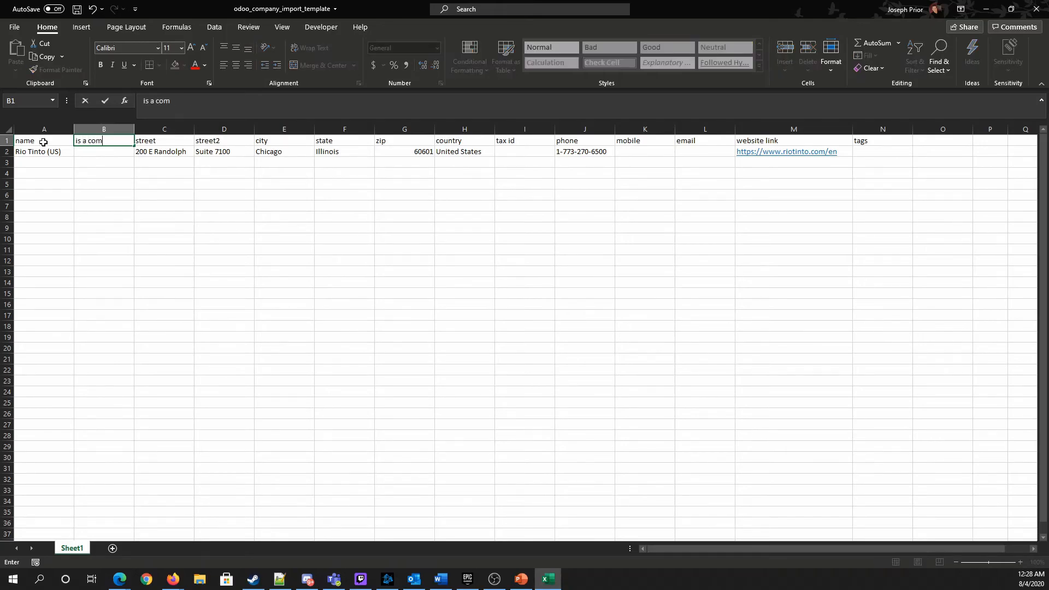
key(Tab)
key(Return)
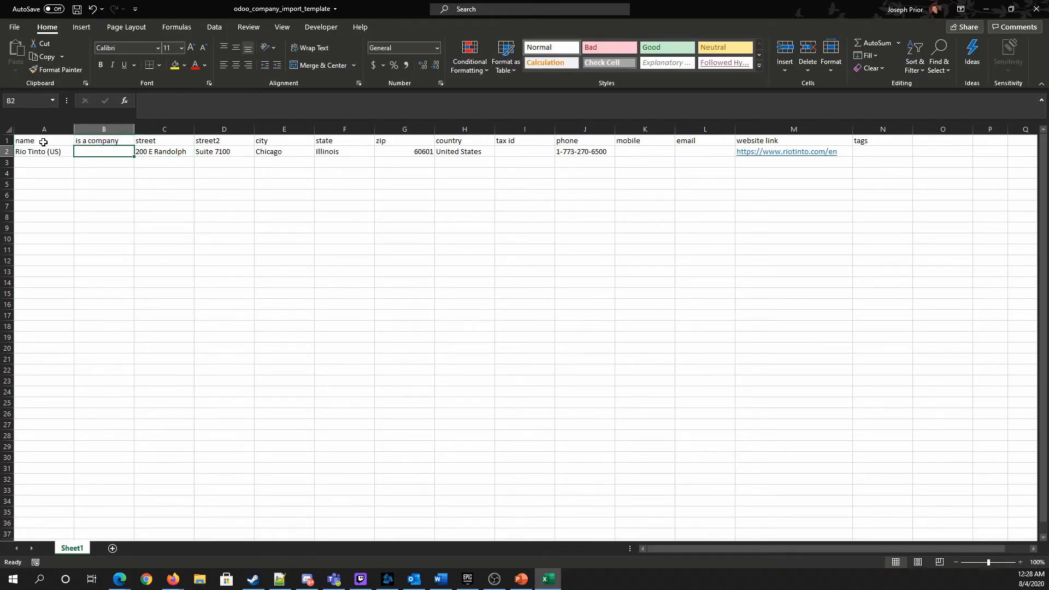
Step: Set the is a company value to 1 for the Rio Tinto (US) row and save the workbook
text(1)
key(Tab)
key(Down)
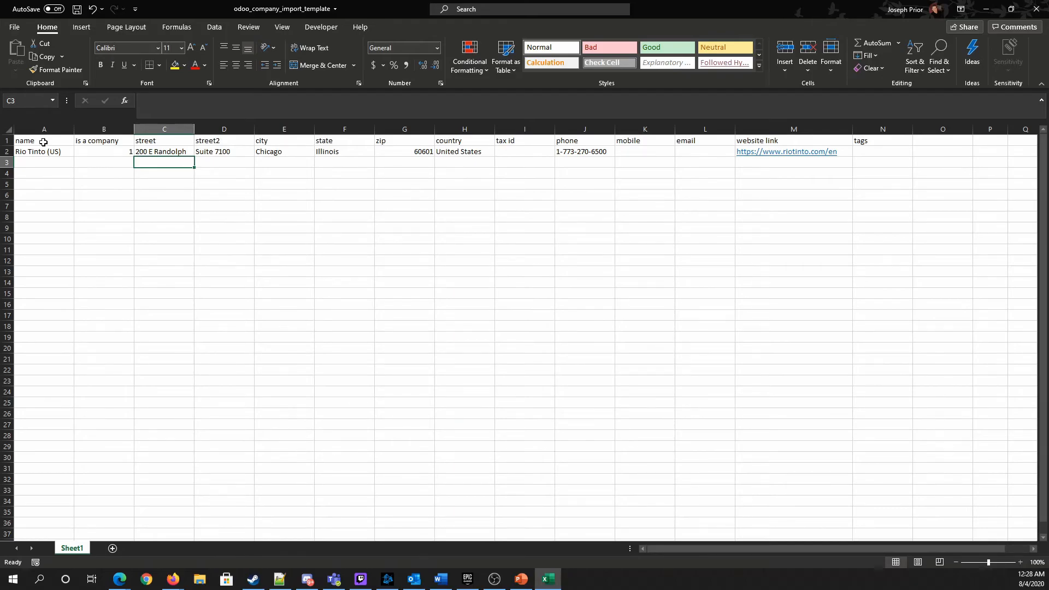
click(77, 9)
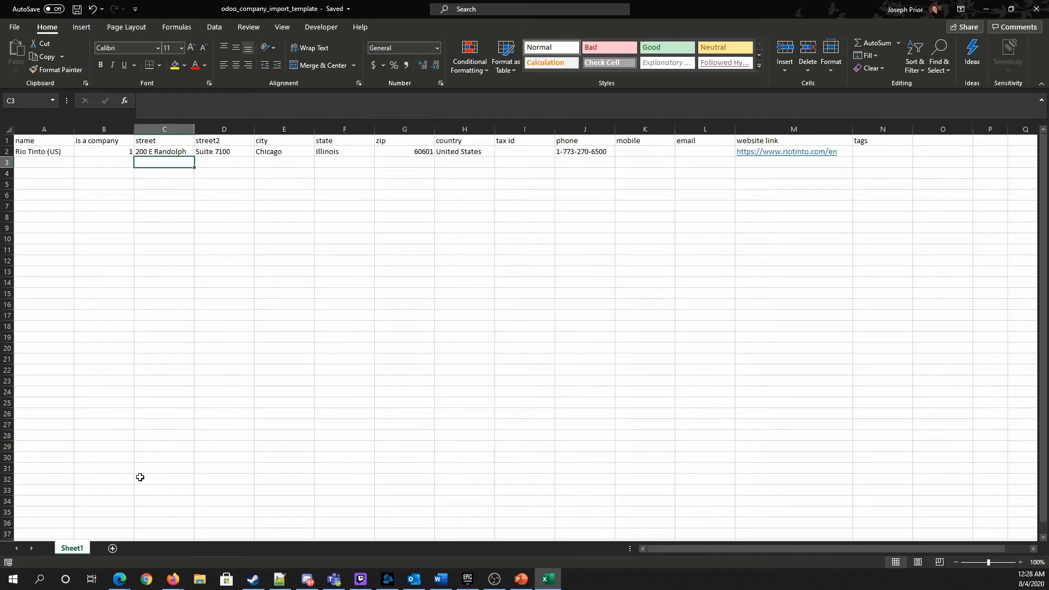
Step: Switch to Odoo in Firefox and load odoo_company_import_template from the Desktop into the contact import
click(174, 575)
click(190, 540)
click(33, 113)
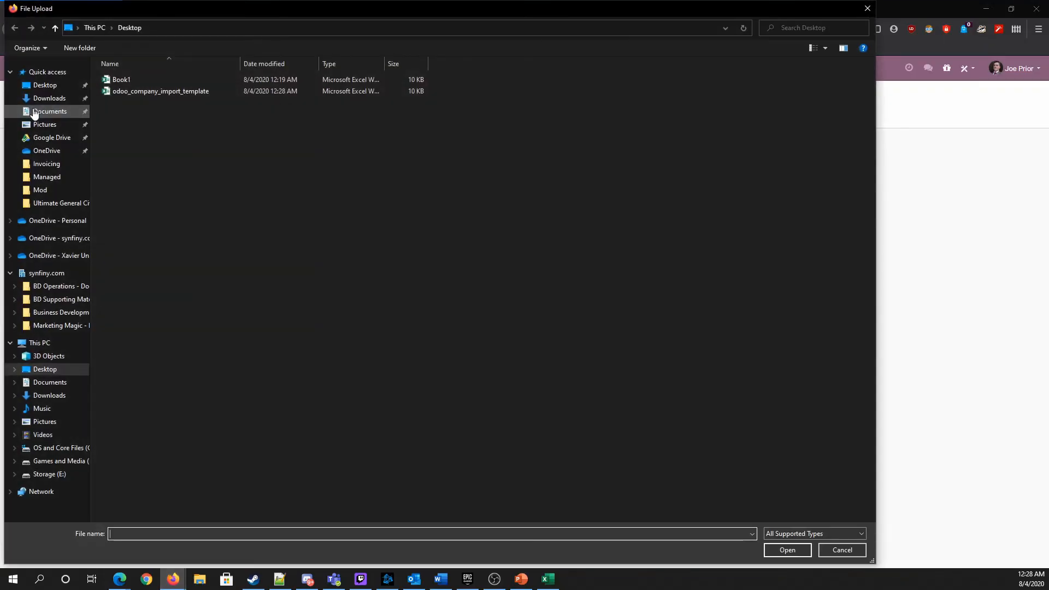
click(156, 91)
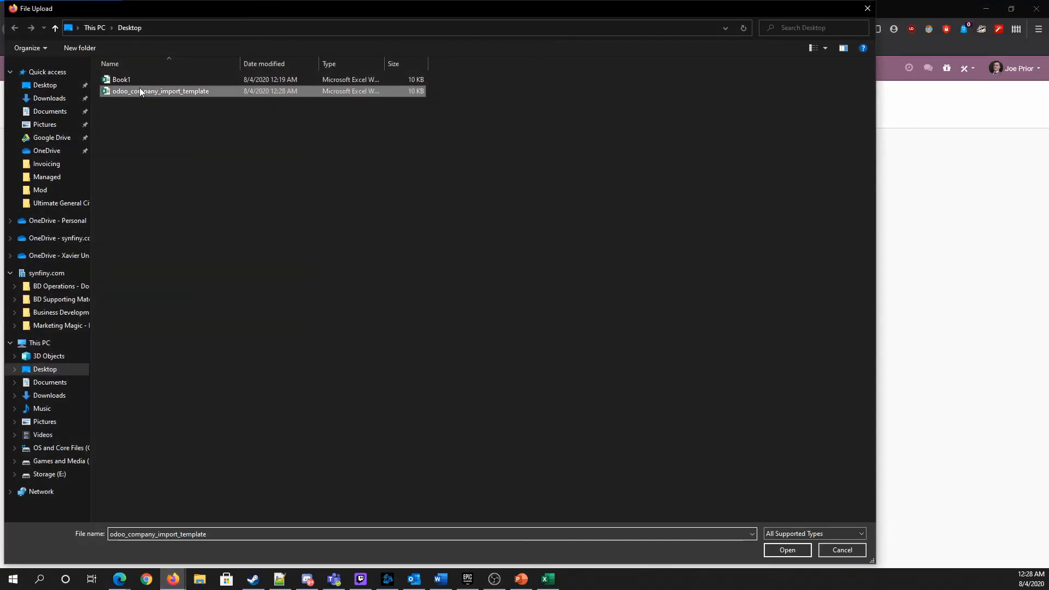
click(803, 553)
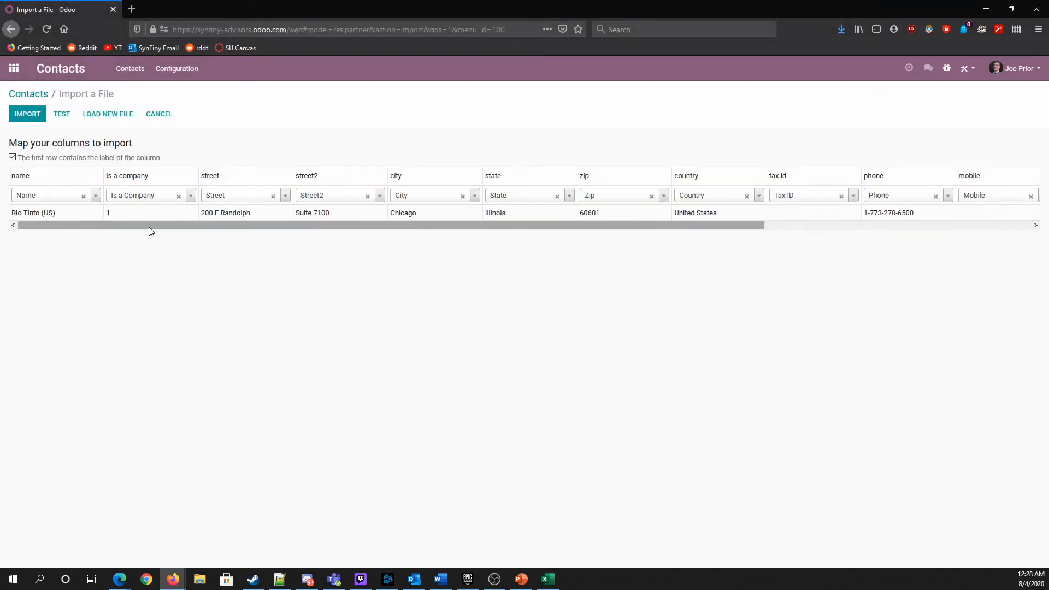
Step: Check the column mapping, test the loaded file and import the Rio Tinto (US) record into Contacts
mouse_move(141, 225)
mouse_down()
mouse_move(162, 227)
mouse_move(137, 225)
mouse_up()
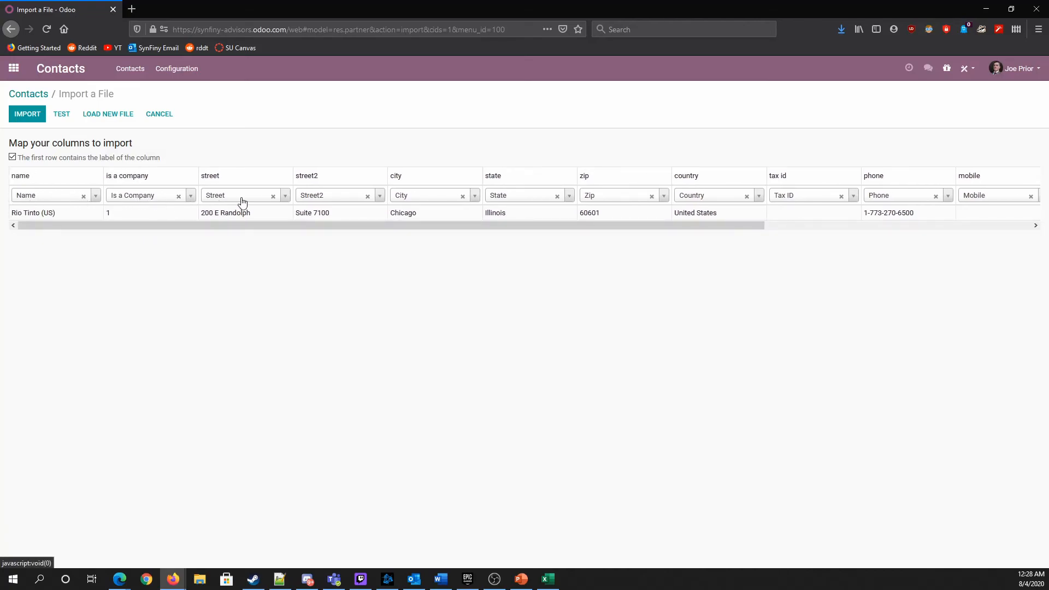
drag(416, 229, 171, 124)
click(59, 117)
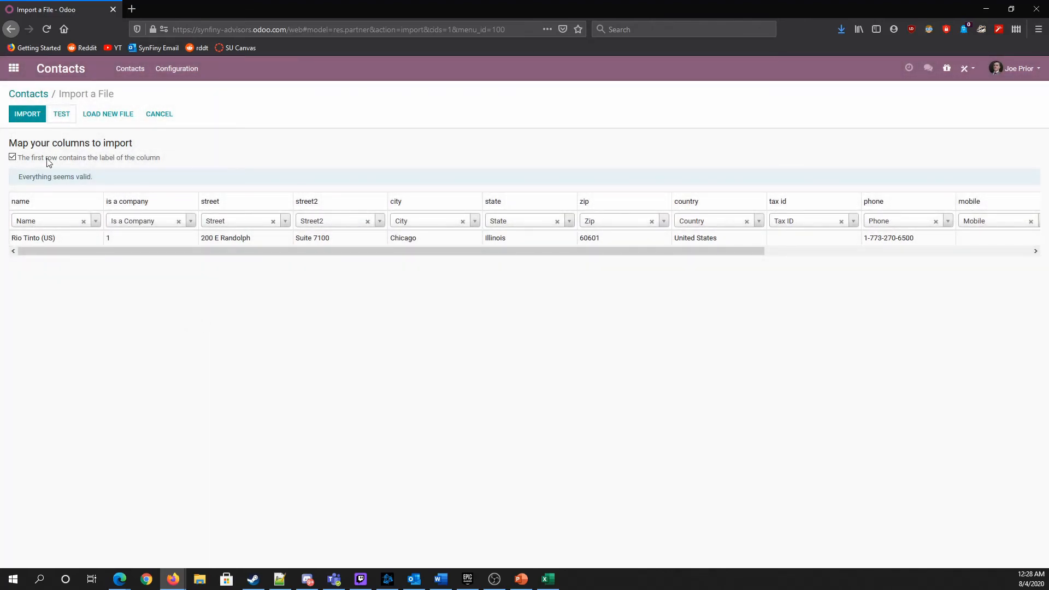
click(30, 114)
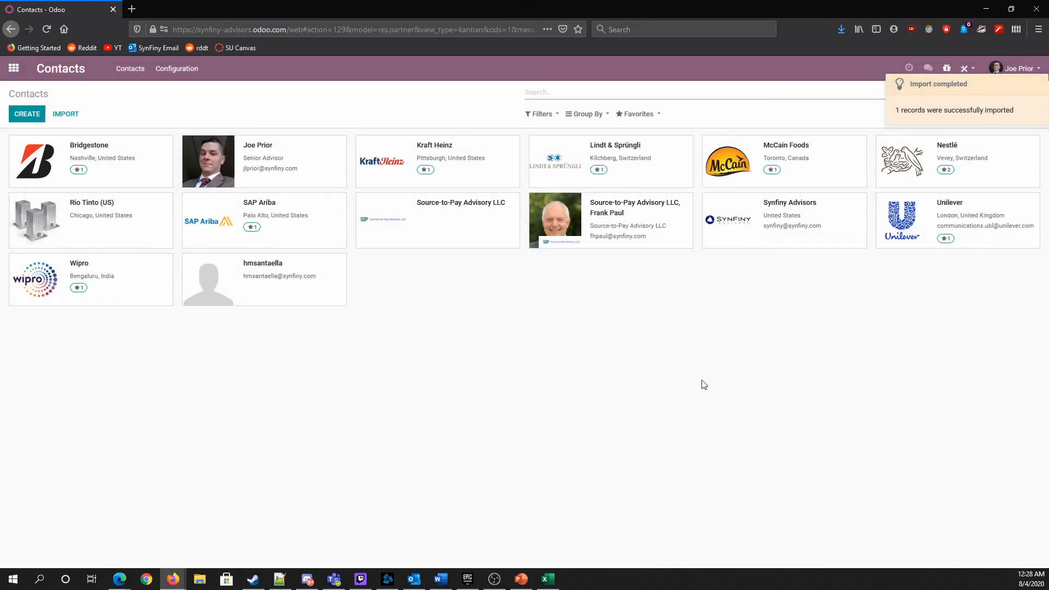
Step: Open the Rio Tinto (US) contact for editing and review its Sales & Purchase, Internal Notes and Contacts & Addresses sections
click(118, 216)
click(24, 116)
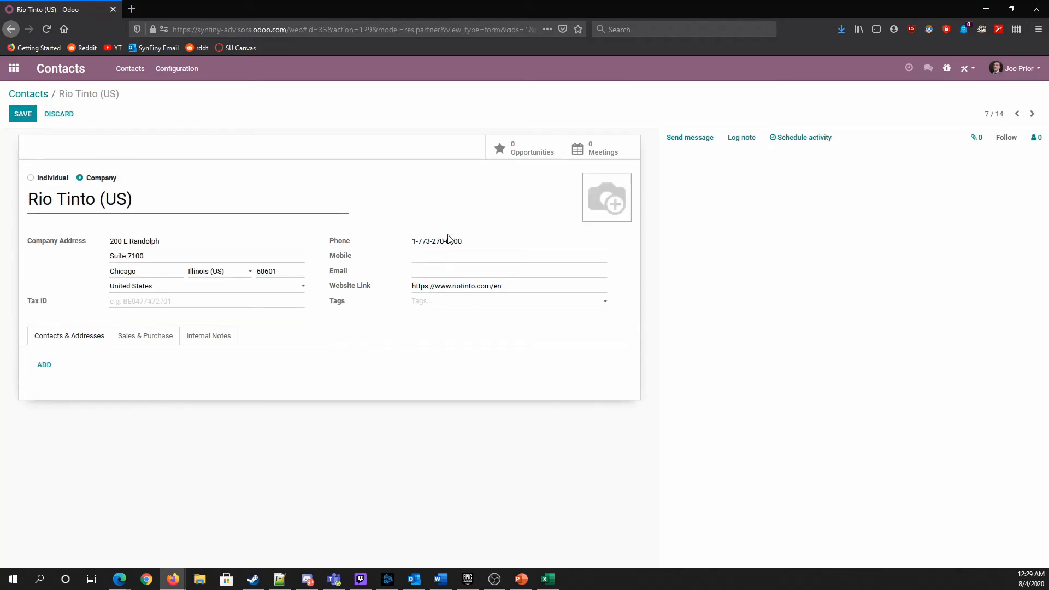
click(153, 336)
click(219, 338)
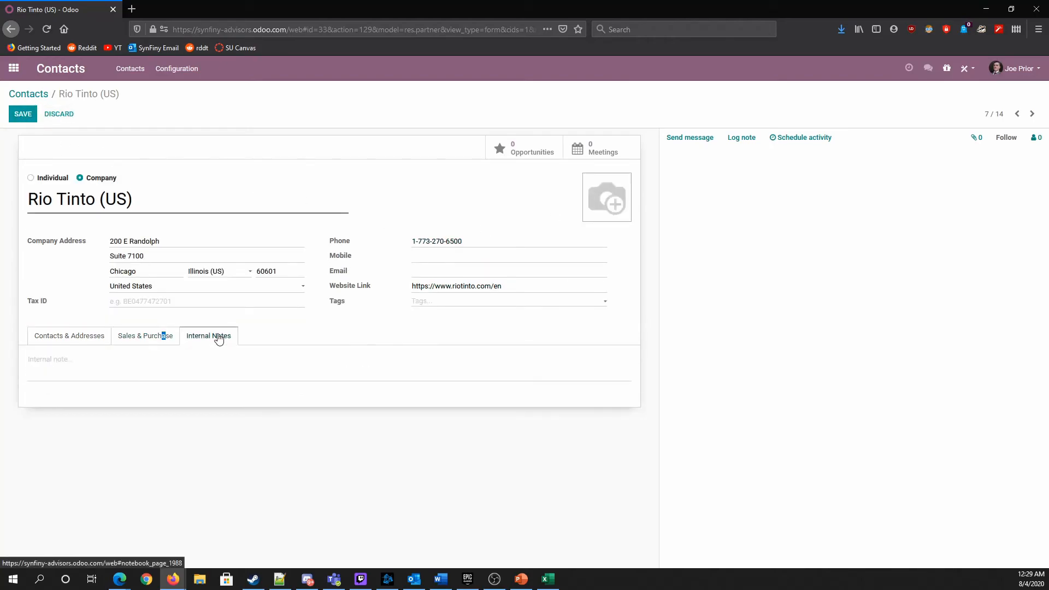
click(54, 338)
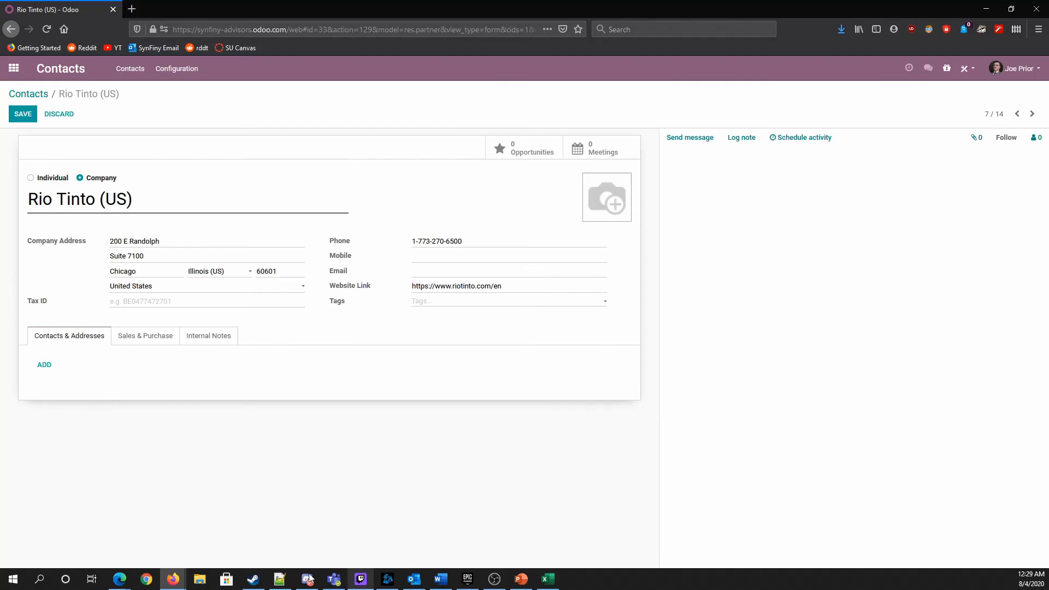
Step: Switch to the tracking workbook in Teams and examine its columns from Internal Supporter through the business development and contact fields
click(335, 577)
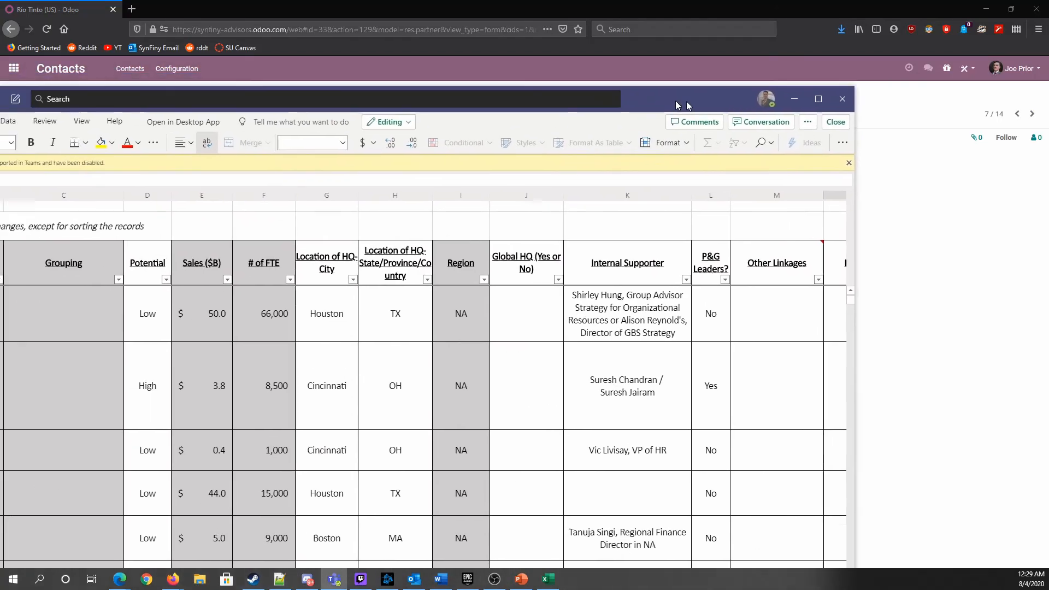
click(688, 289)
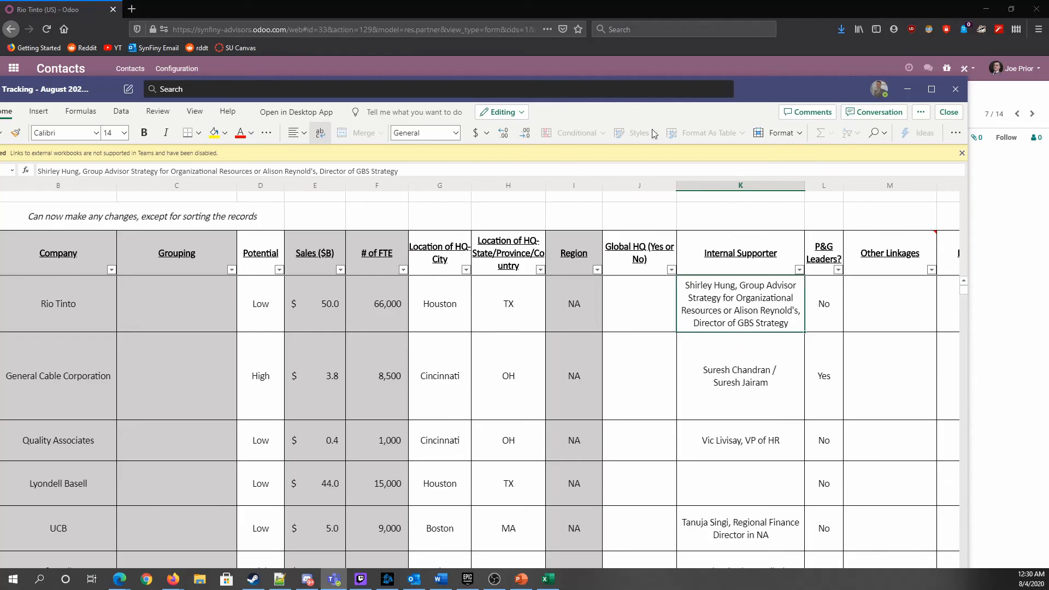
drag(761, 97, 701, 36)
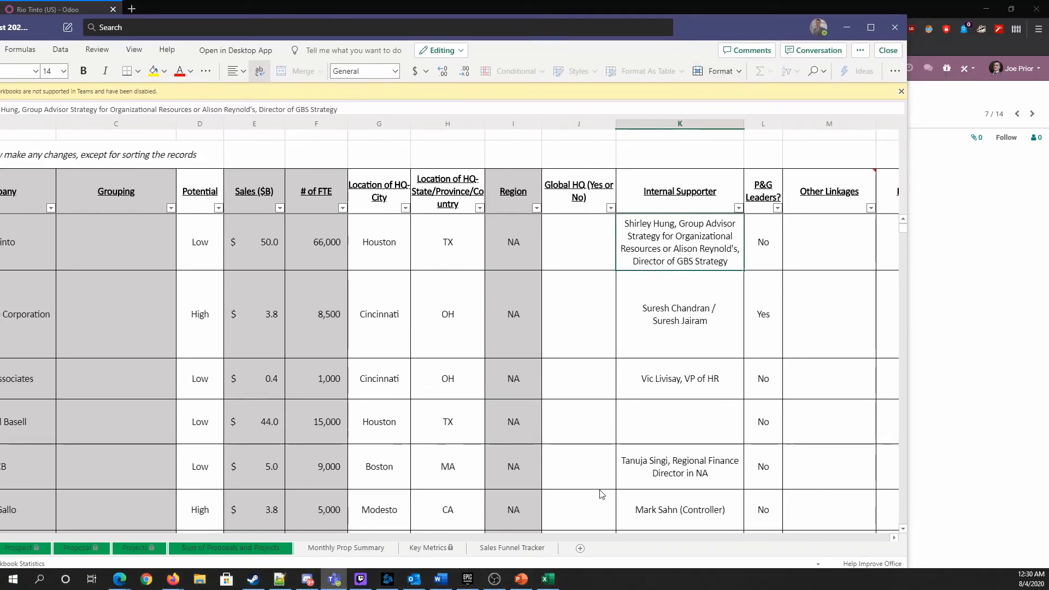
click(897, 539)
drag(898, 539, 897, 539)
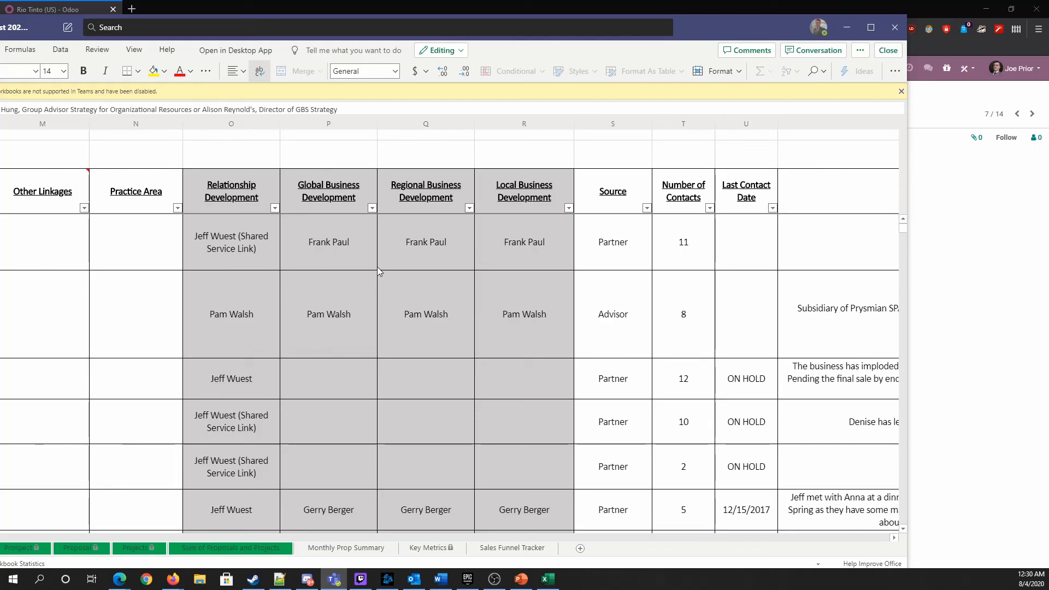
drag(741, 30, 0, 29)
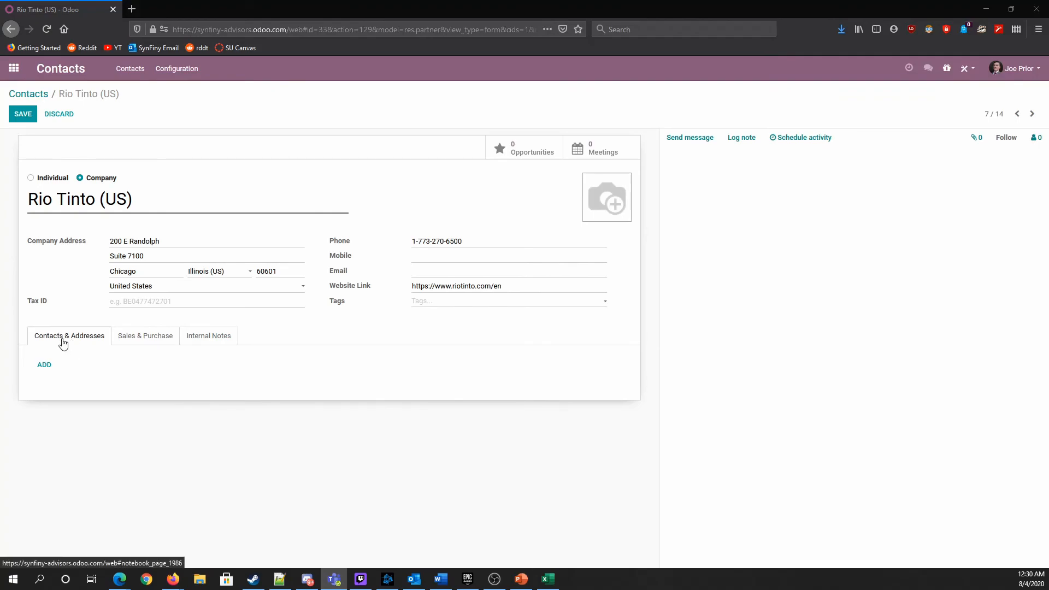
Step: View the Internal Notes section of the Rio Tinto (US) contact in Odoo and save the record
click(200, 339)
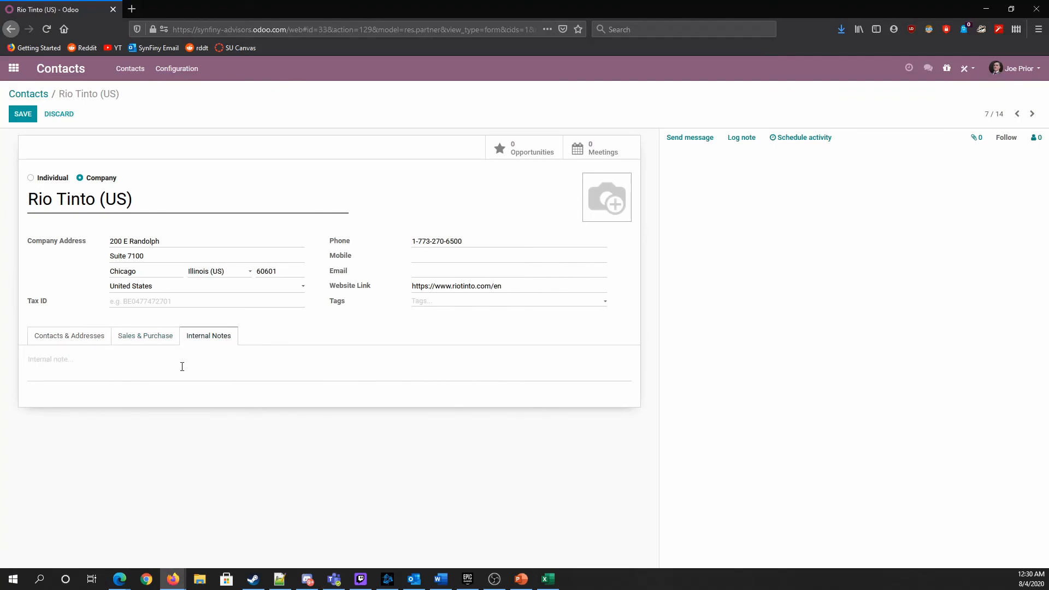
click(22, 114)
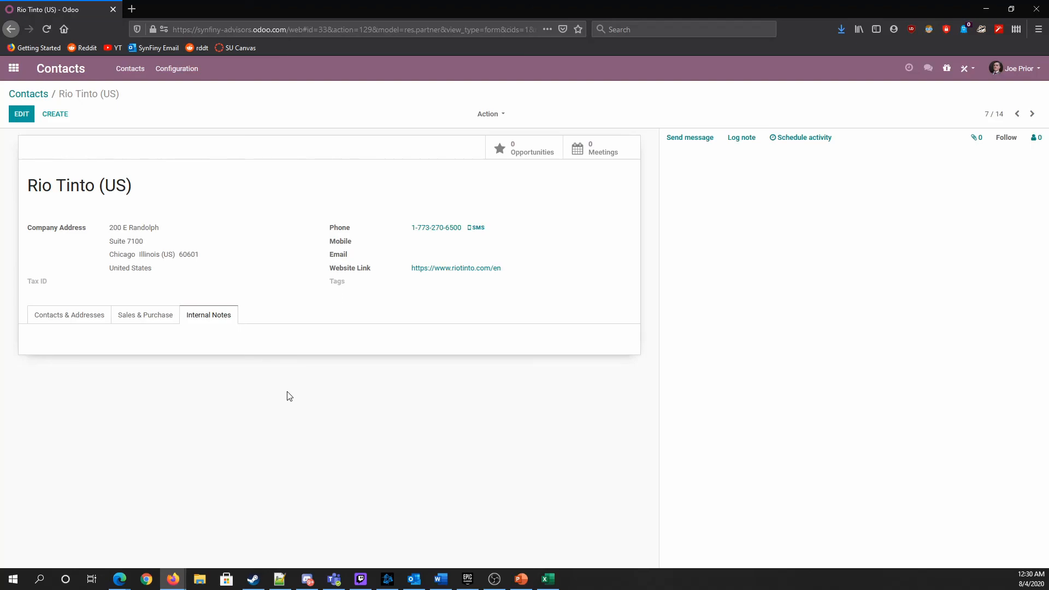
Step: Switch to Excel and review the headers and company row of the odoo_company_import_template workbook
click(548, 579)
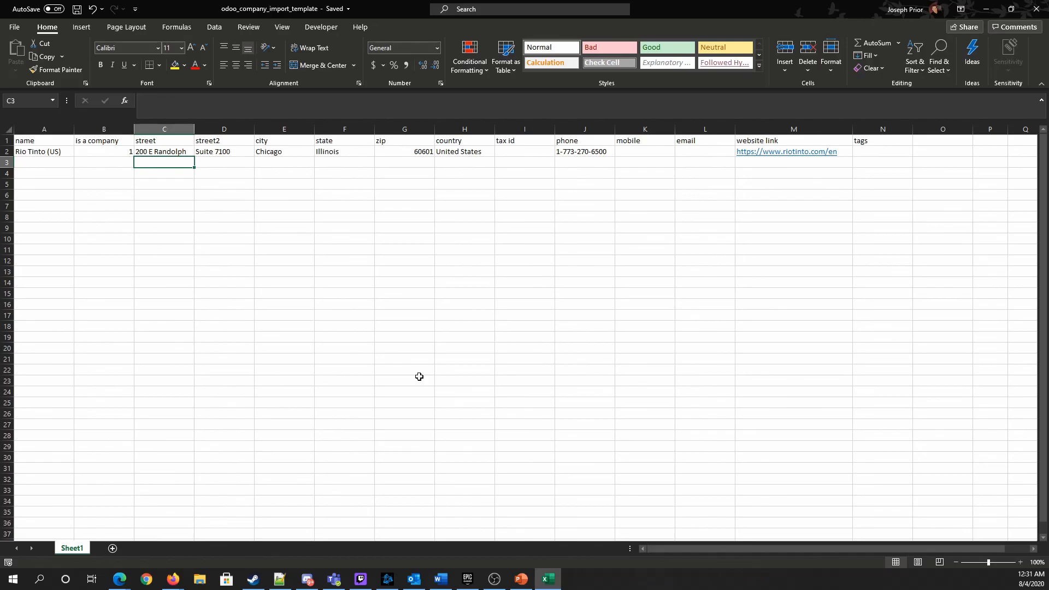
key(alt+Tab)
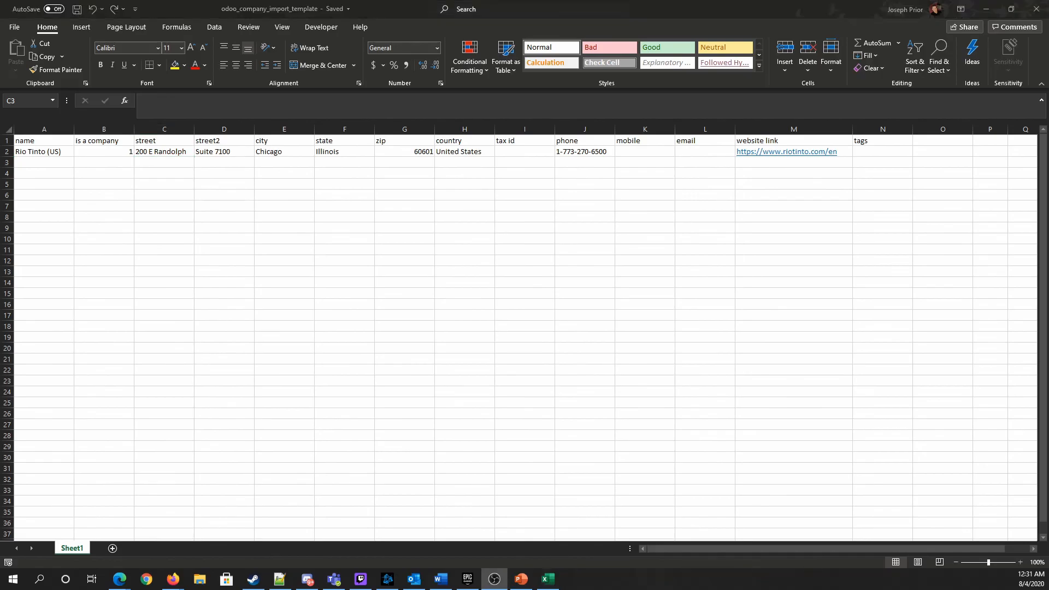